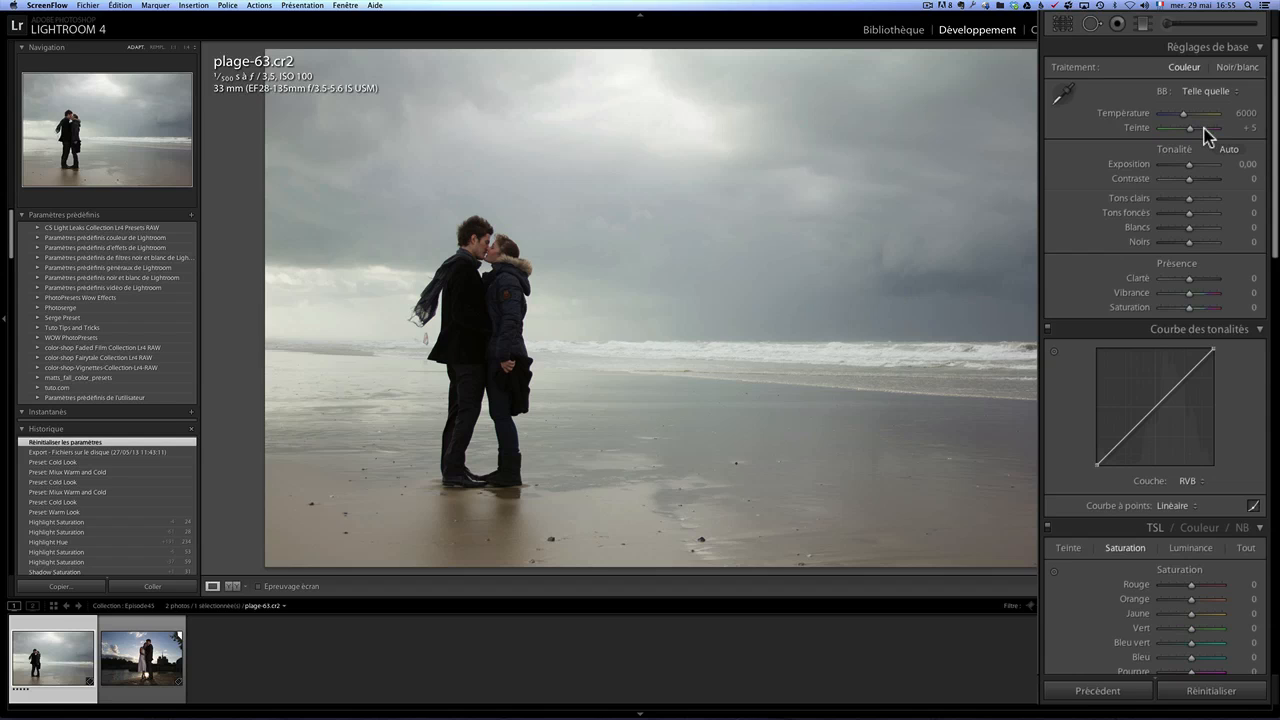
# Balance the beach photo's tones: Tons clairs −56, Tons foncés +82, Blancs +17 and Noirs −30
pyautogui.moveTo(1191, 214); pyautogui.dragTo(1219, 214)
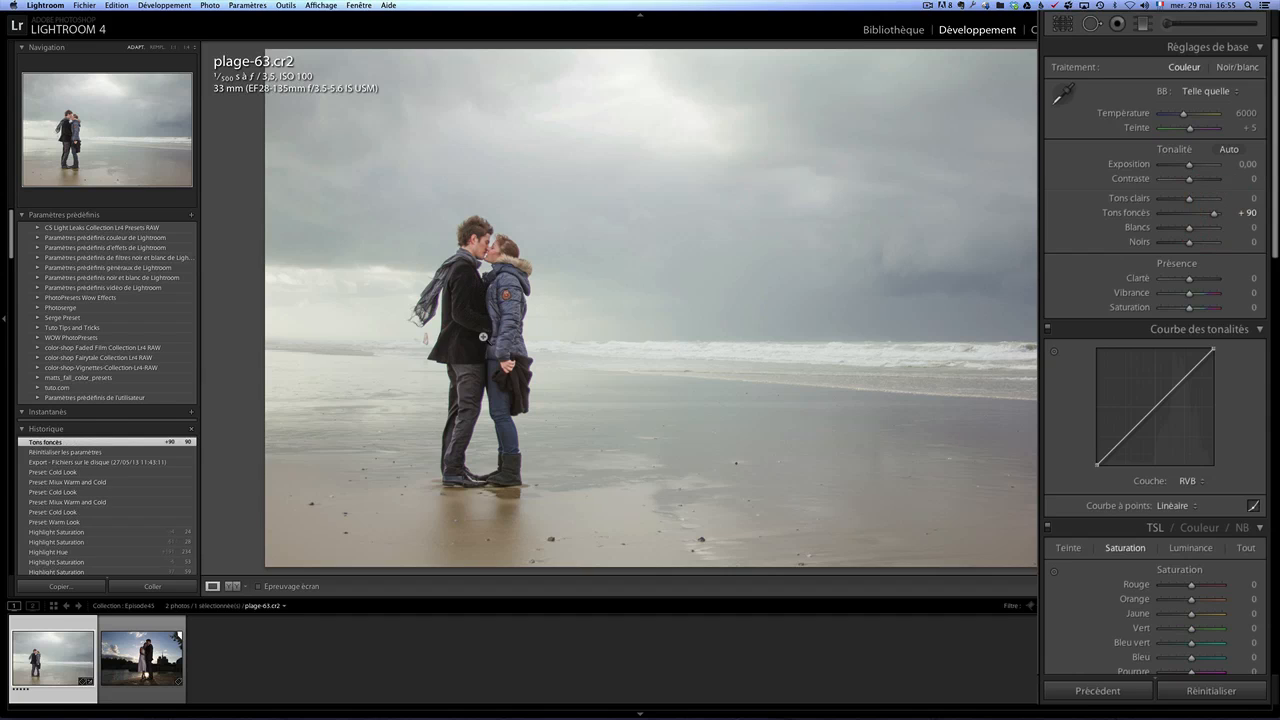
pyautogui.moveTo(1188, 199); pyautogui.dragTo(1210, 215)
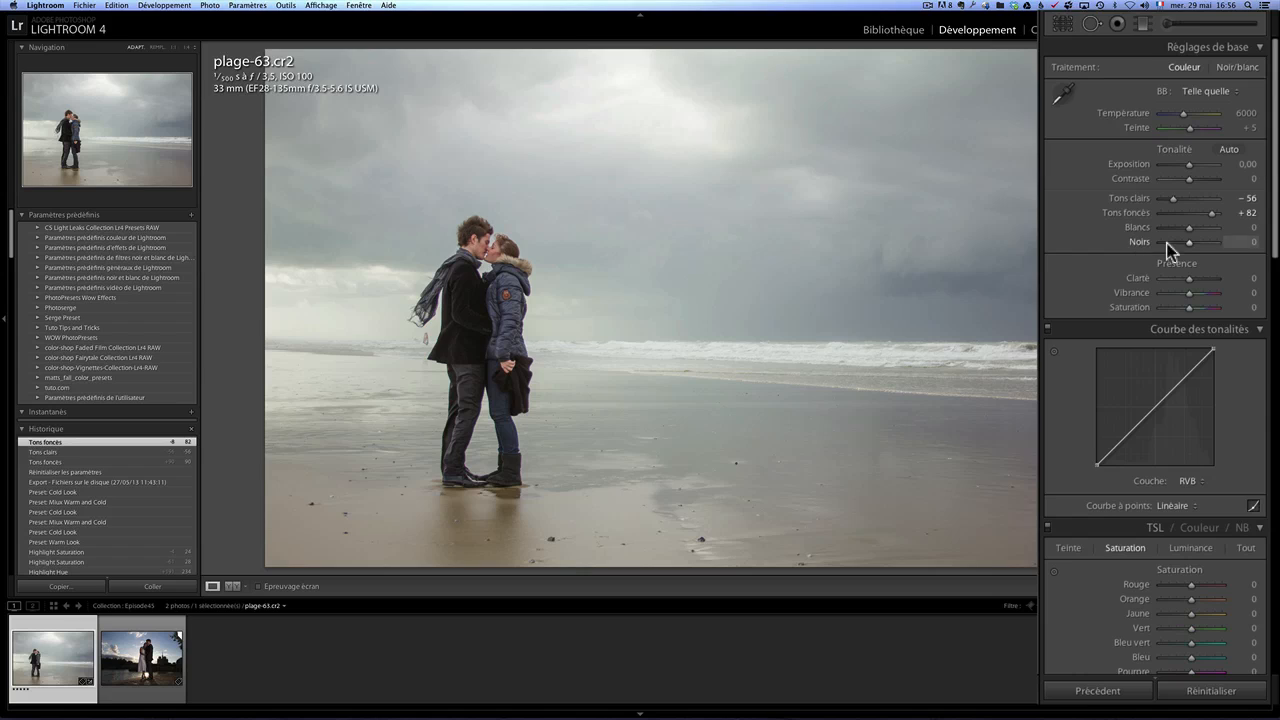
pyautogui.moveTo(1178, 233)
pyautogui.mouseDown()
pyautogui.moveTo(1202, 235)
pyautogui.moveTo(1180, 246)
pyautogui.mouseUp()
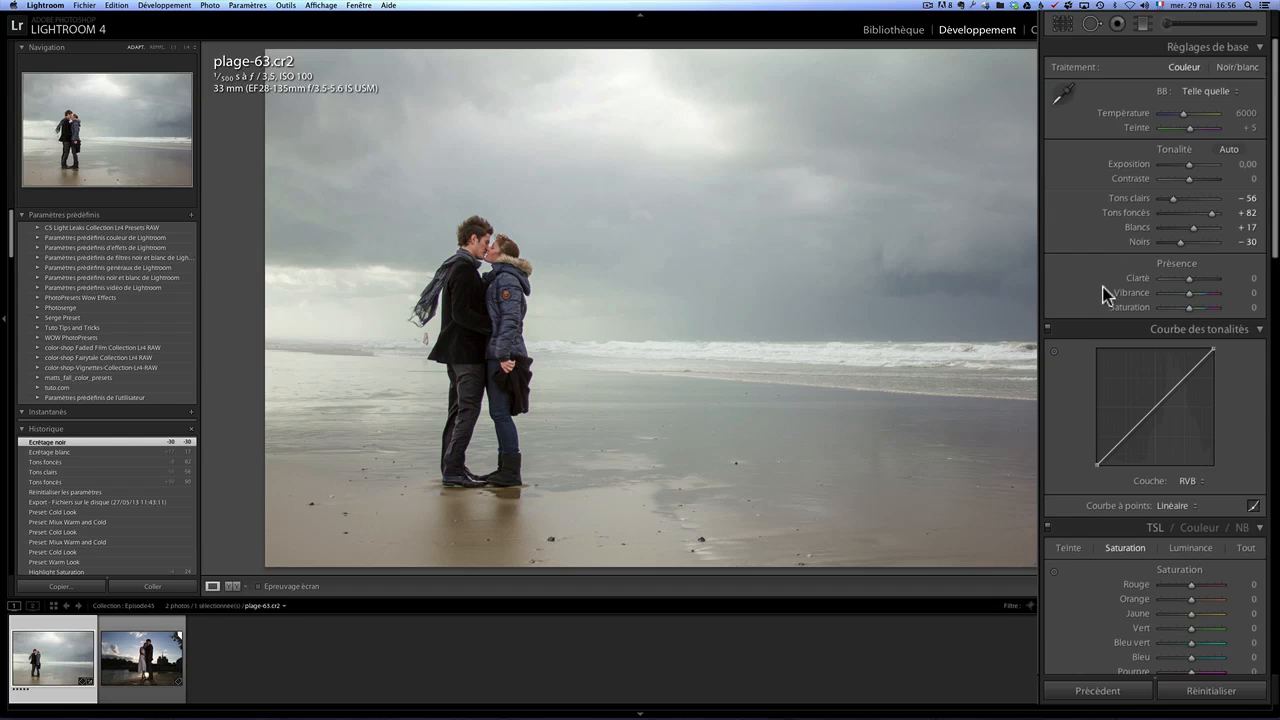
# Set the split-toning (Virage partiel) saturation to 48 for the highlights and 51 for the shadows
pyautogui.scroll(-10, 1199, 274)
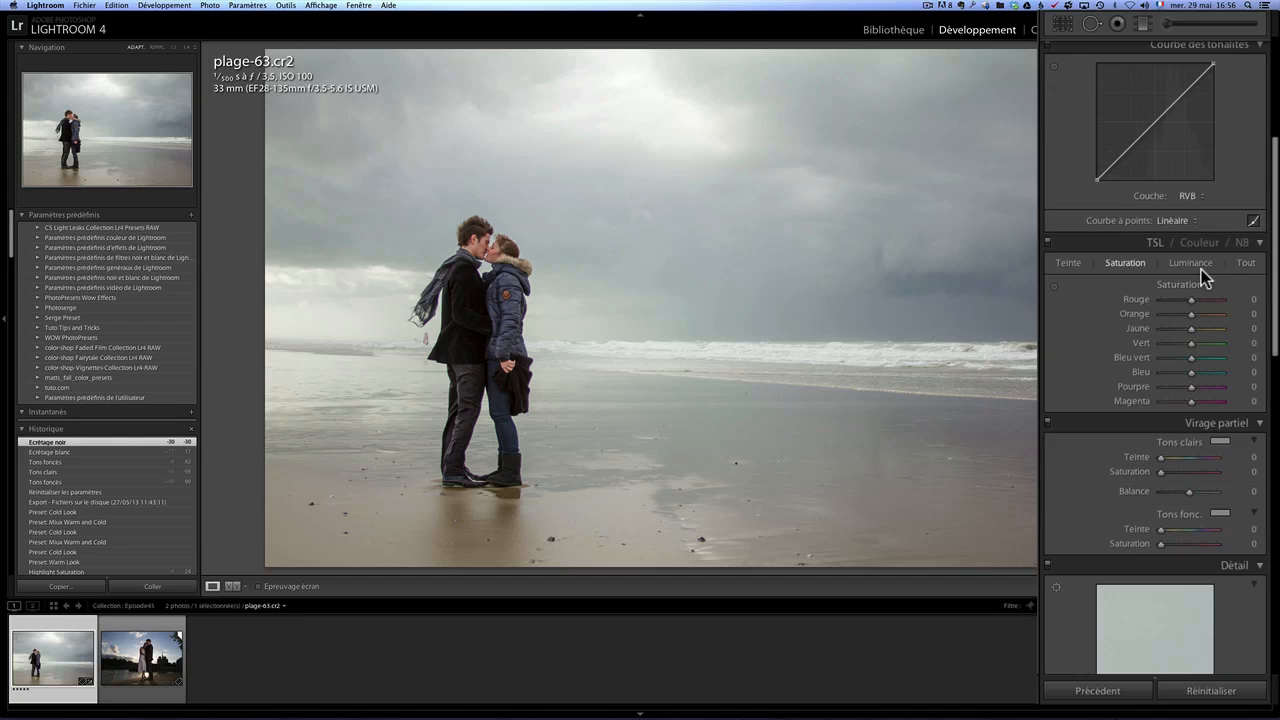
pyautogui.scroll(-5, 1201, 269)
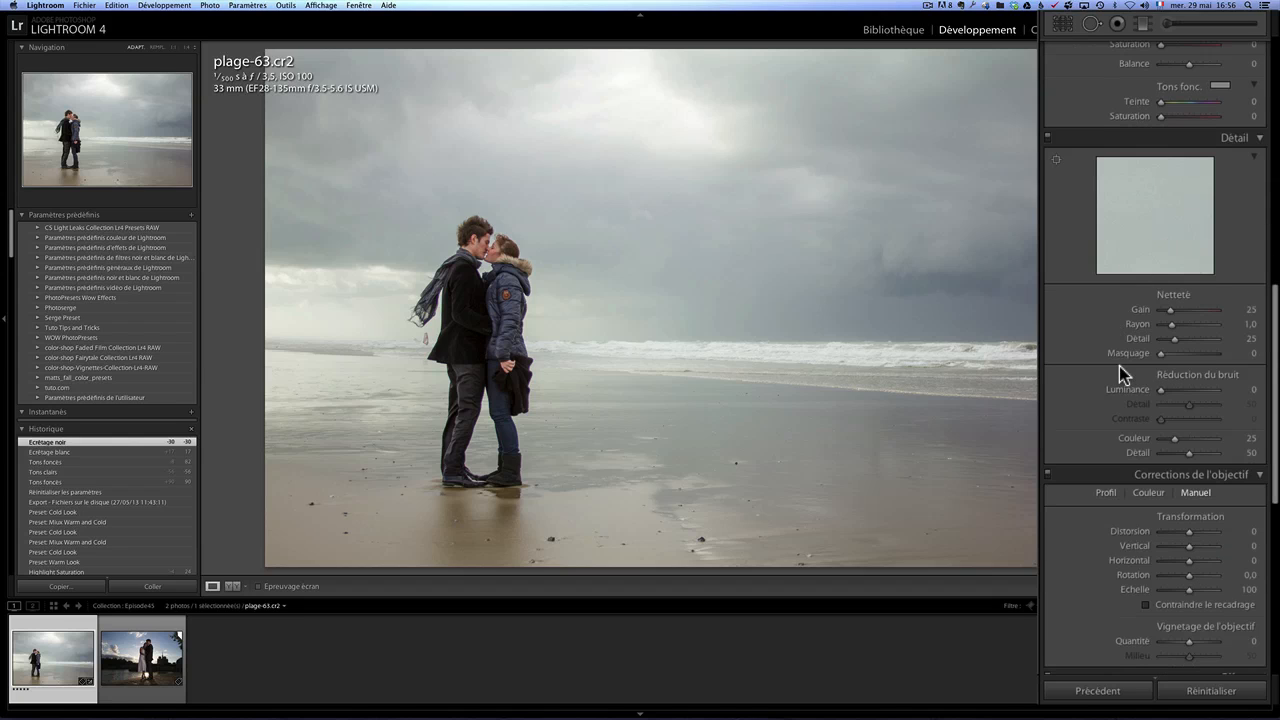
pyautogui.scroll(-2, 1125, 370)
pyautogui.scroll(-5, 1171, 424)
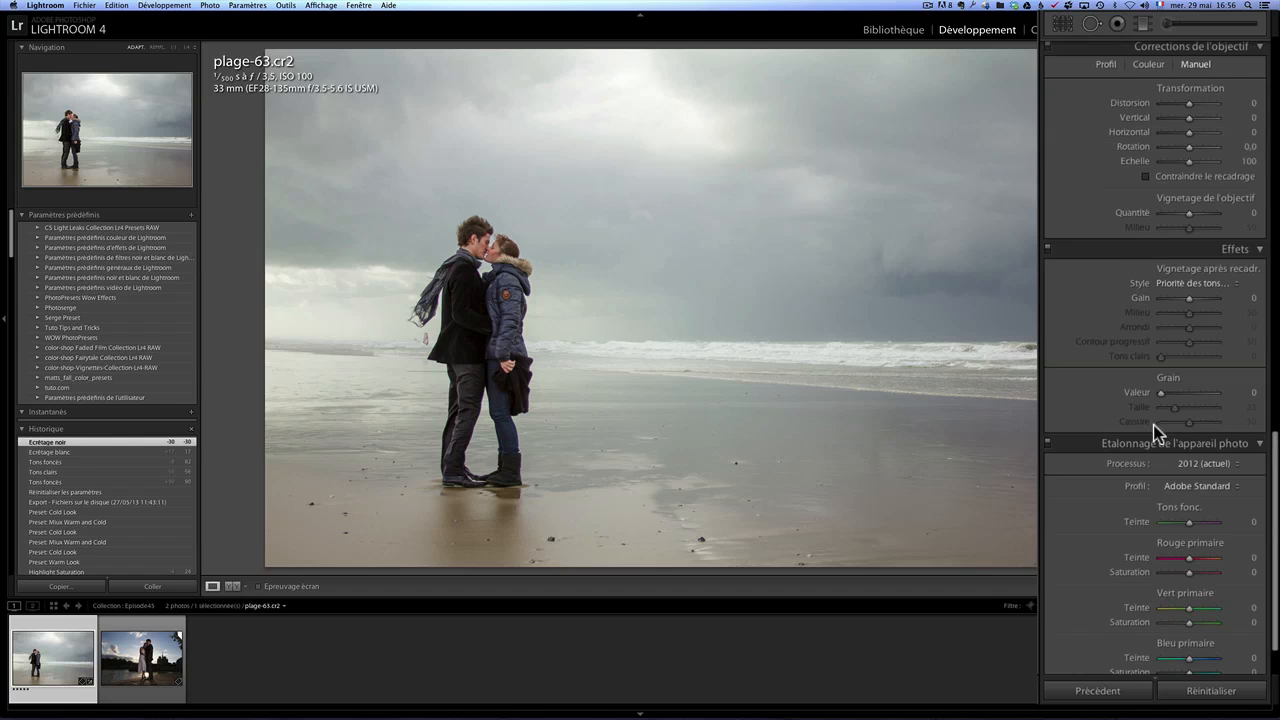
pyautogui.scroll(10, 1197, 444)
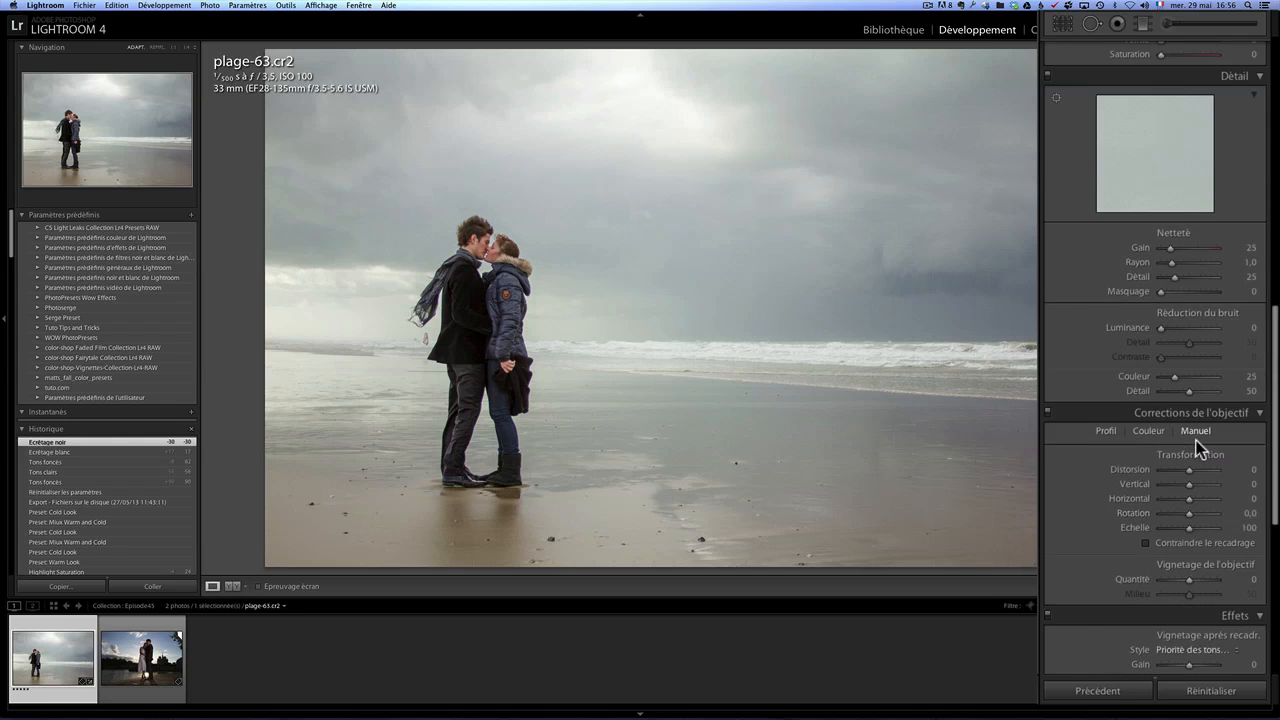
pyautogui.scroll(4, 1200, 446)
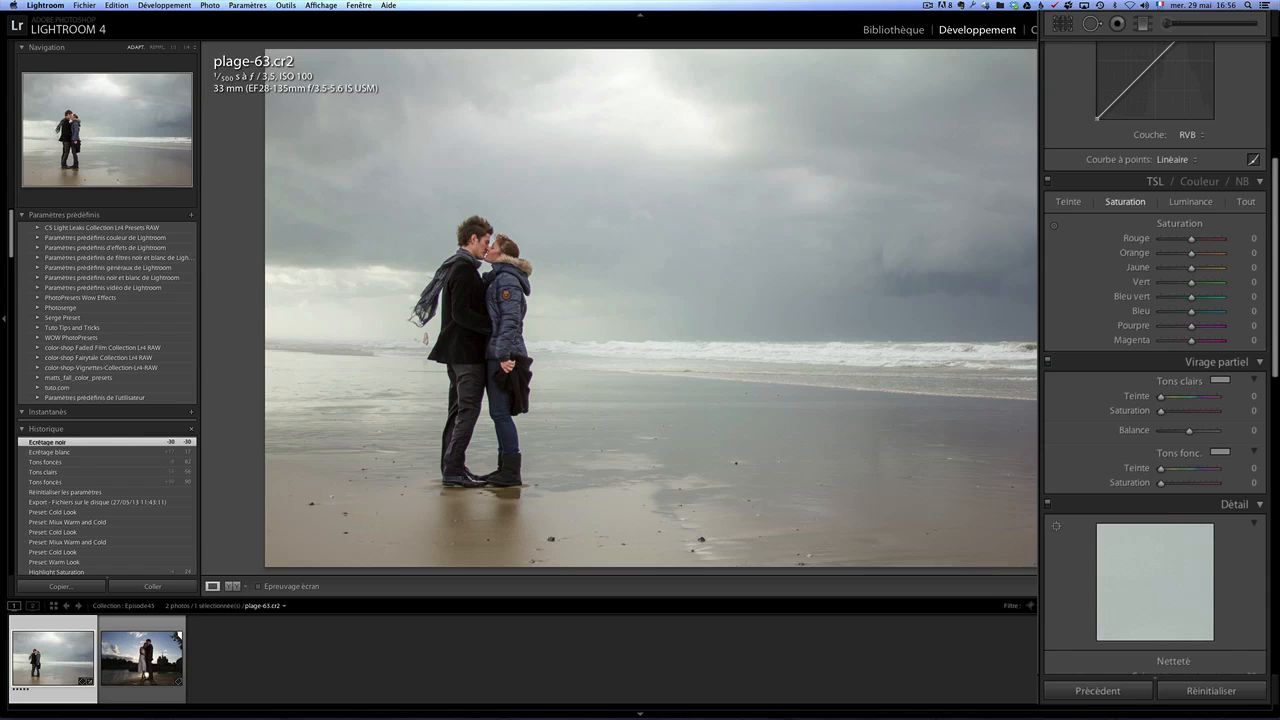
pyautogui.click(1187, 412)
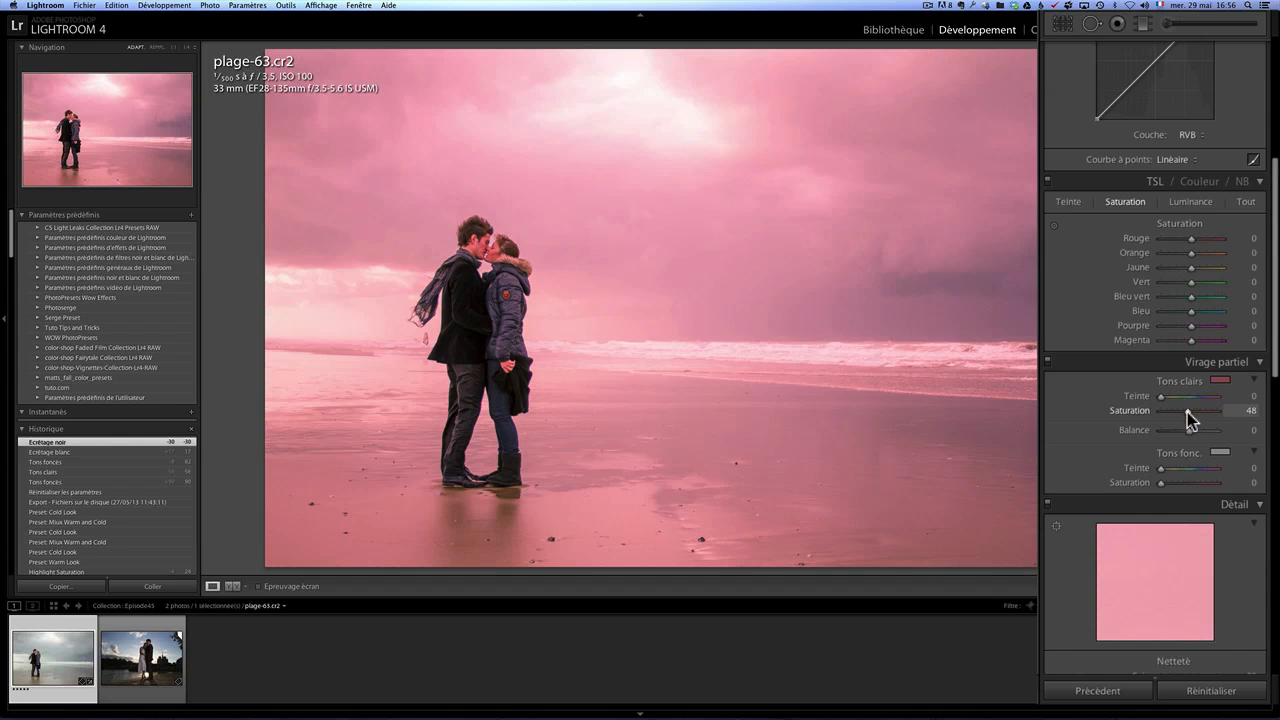
pyautogui.click(1188, 483)
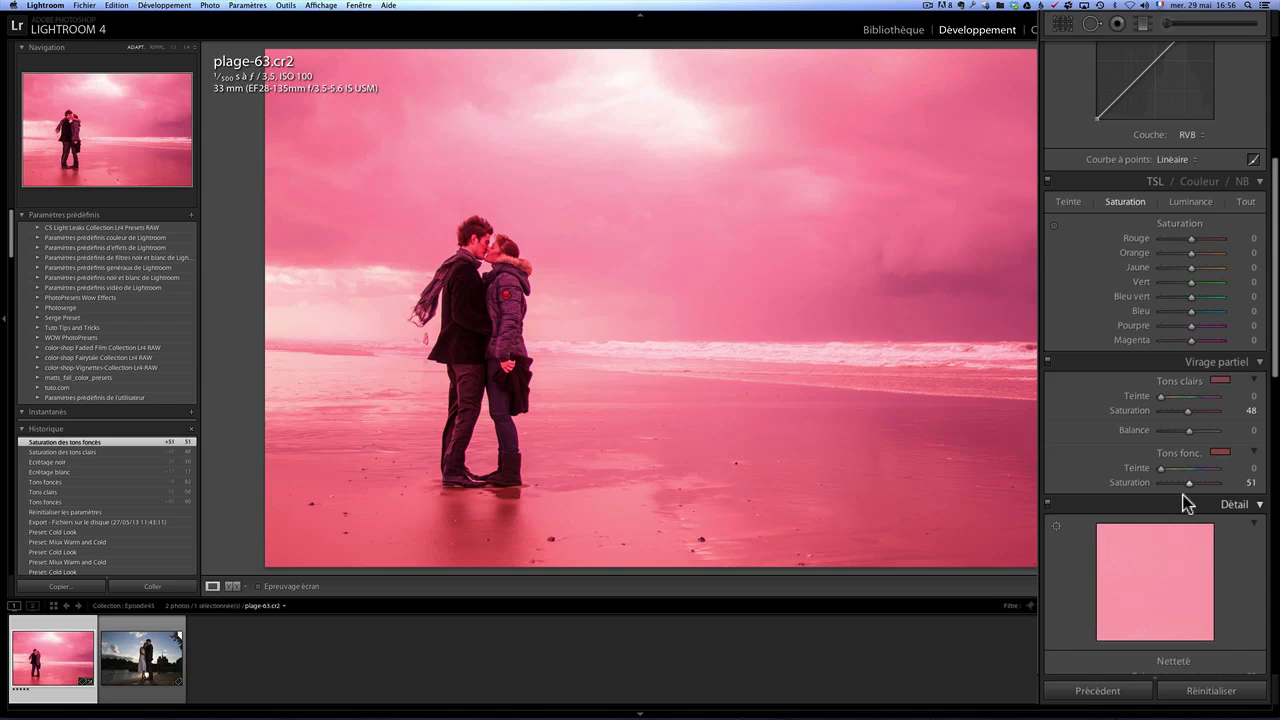
# Pick a golden-yellow split-toning colour for the highlights, with hue 43 and saturation 91
pyautogui.click(1221, 382)
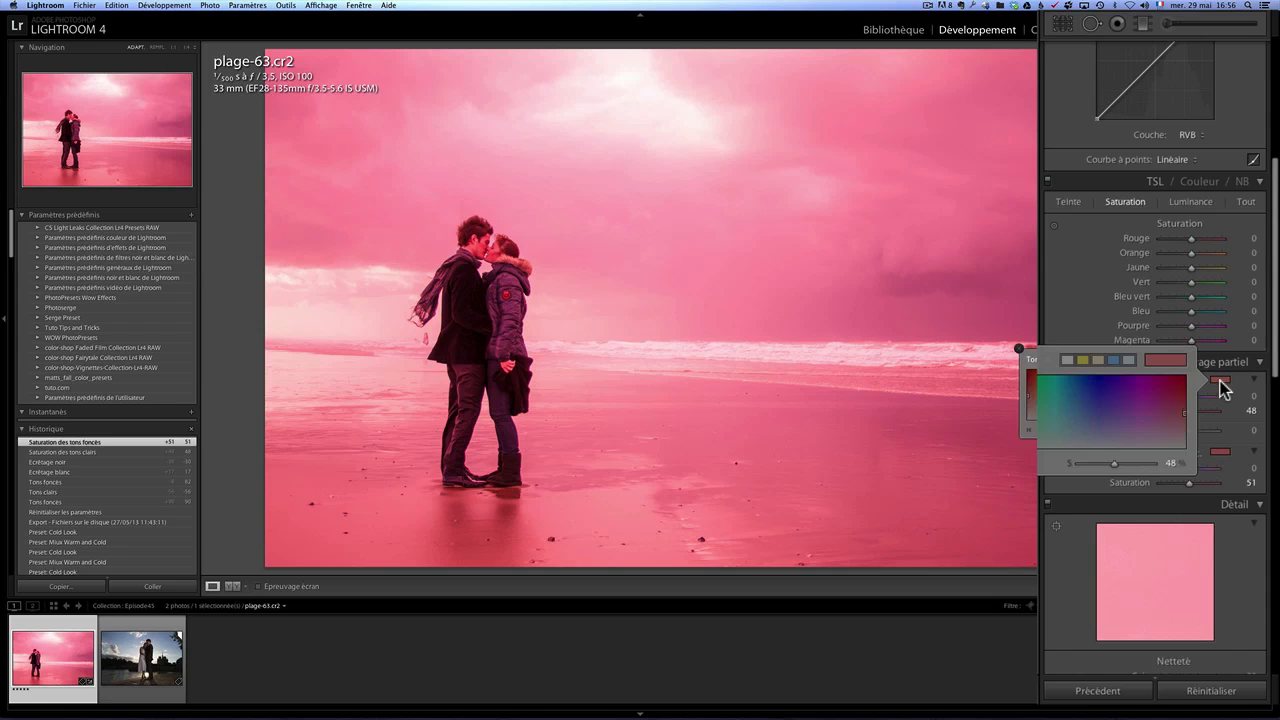
pyautogui.click(1056, 374)
pyautogui.moveTo(1056, 374); pyautogui.dragTo(1049, 366)
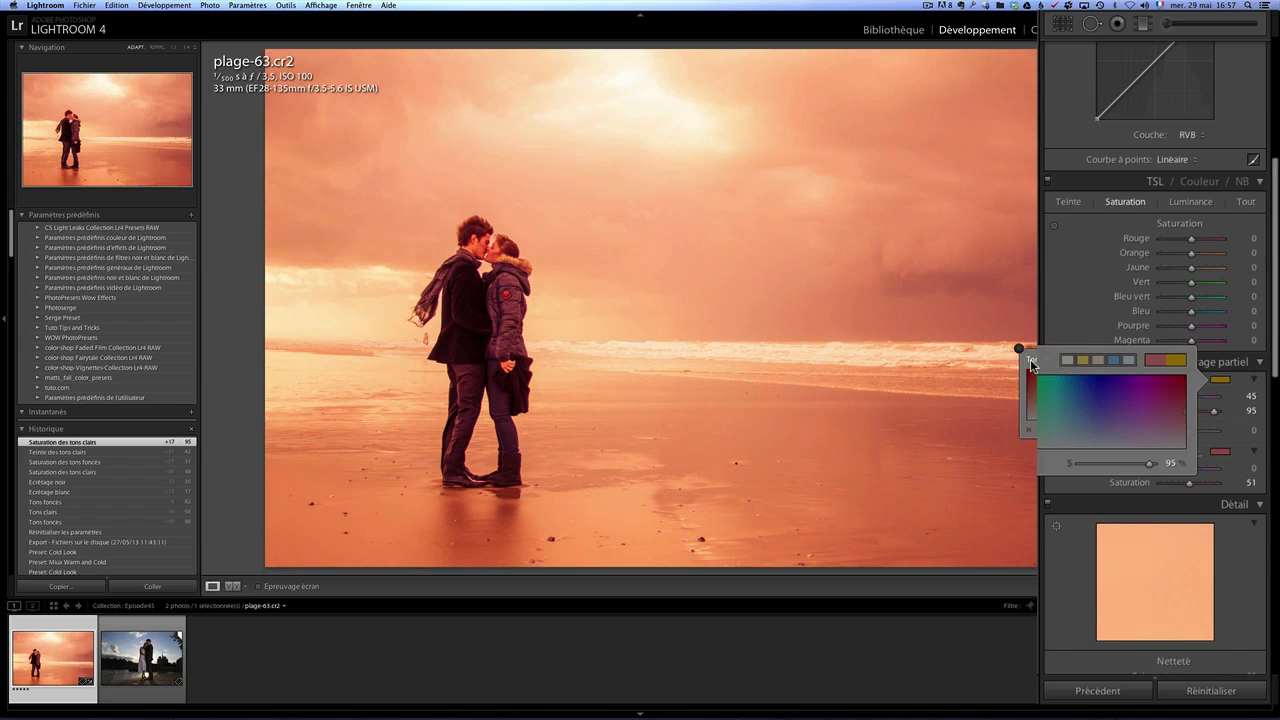
pyautogui.click(1049, 372)
pyautogui.click(1020, 349)
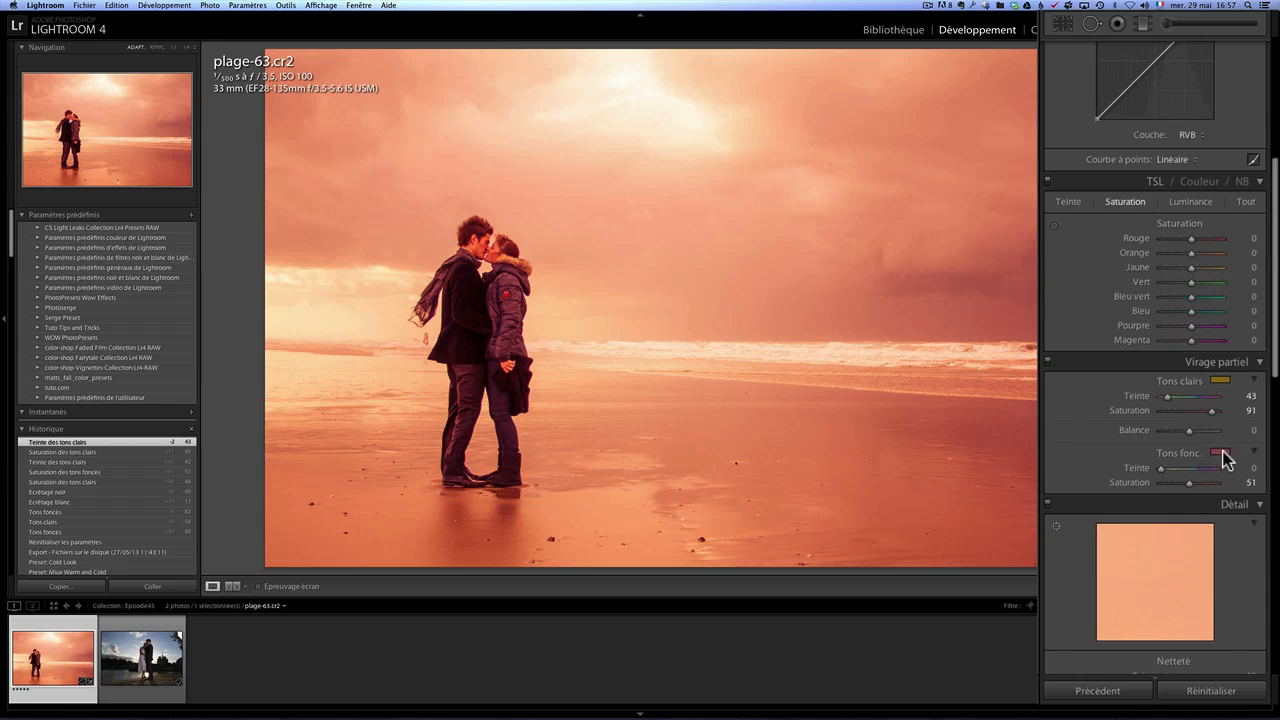
# Pick a golden-orange split-toning colour for the shadows, with hue 40 and saturation 97
pyautogui.click(1222, 455)
pyautogui.click(1050, 425)
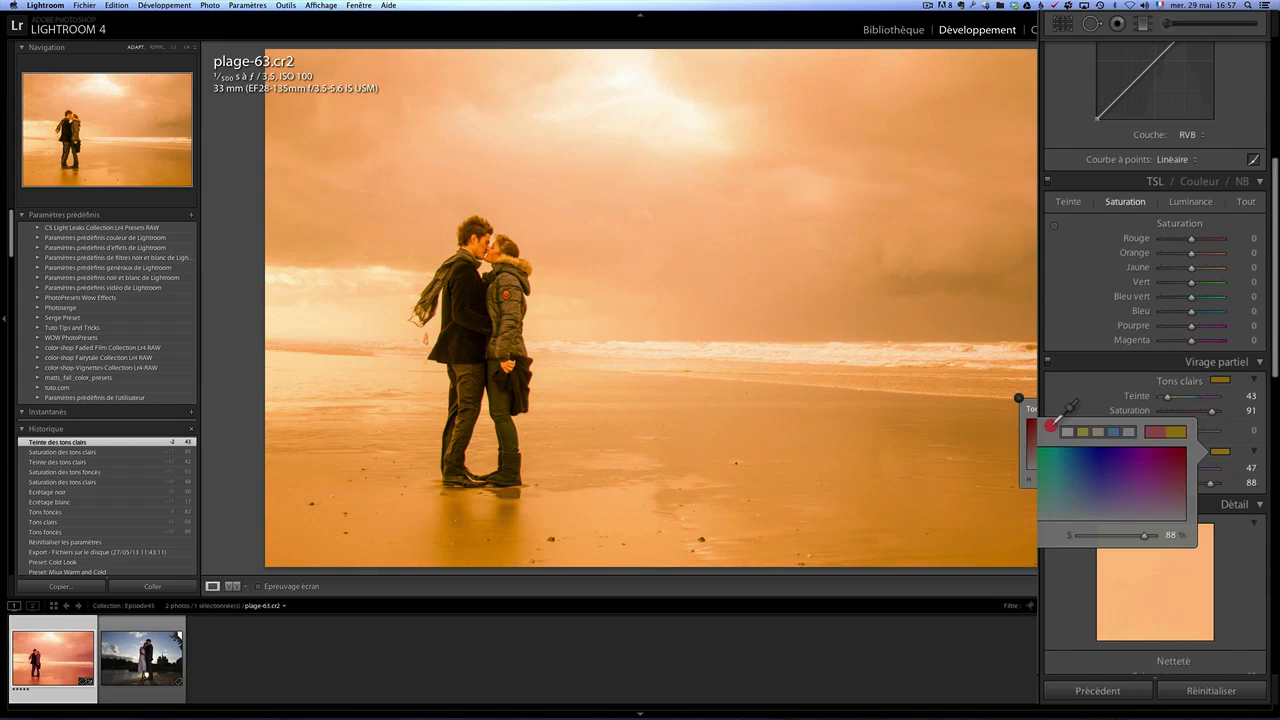
pyautogui.moveTo(1064, 410); pyautogui.dragTo(1048, 407)
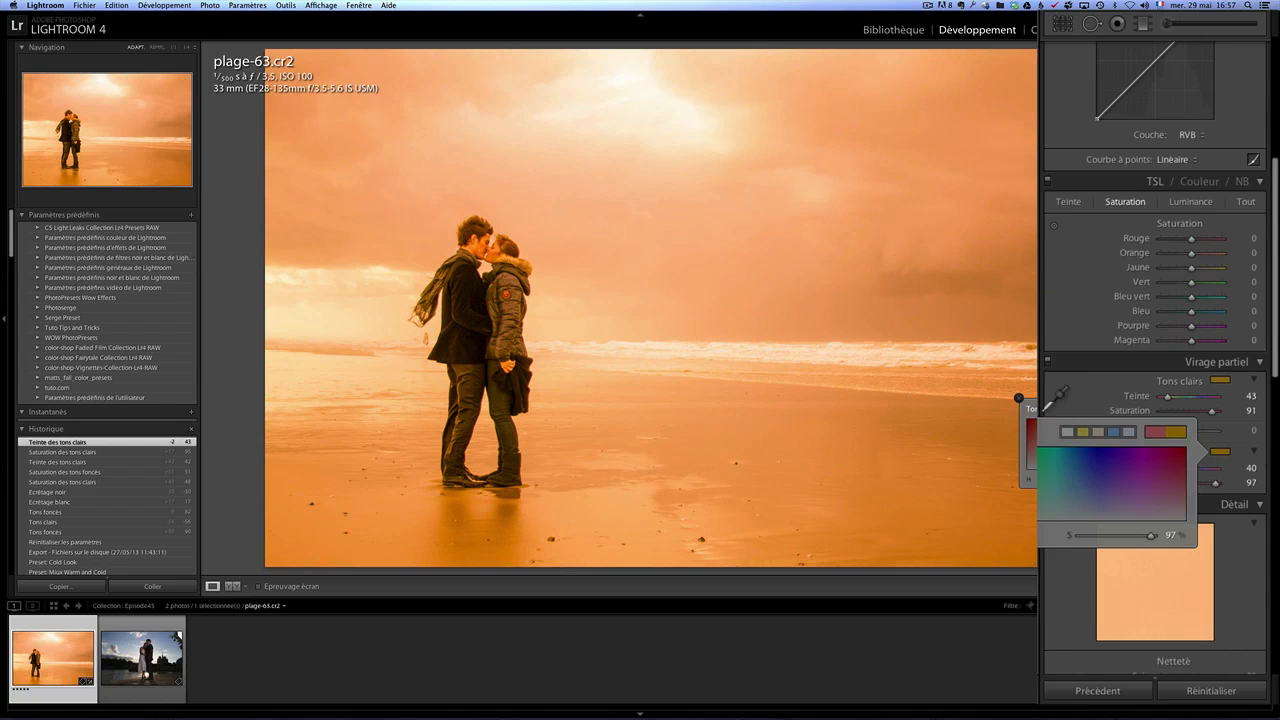
pyautogui.click(1020, 397)
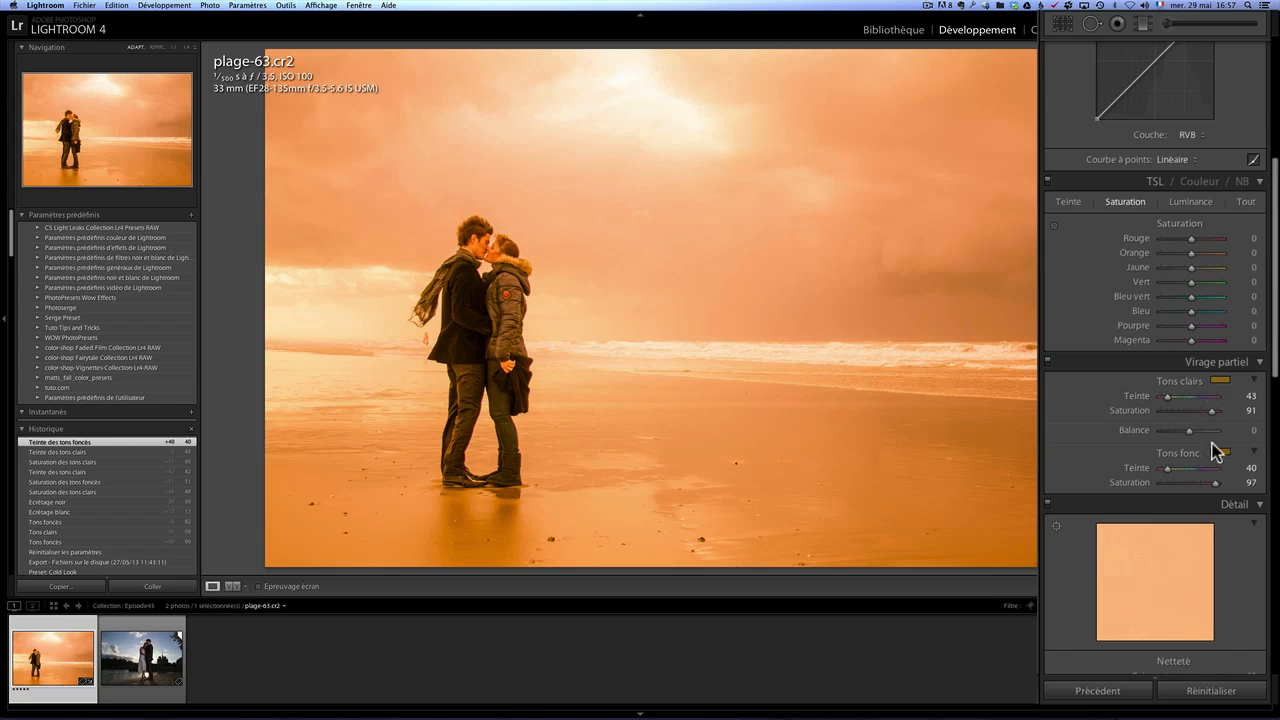
# Soften the split toning by setting the saturation to 56 for the highlights and 61 for the shadows
pyautogui.click(1176, 410)
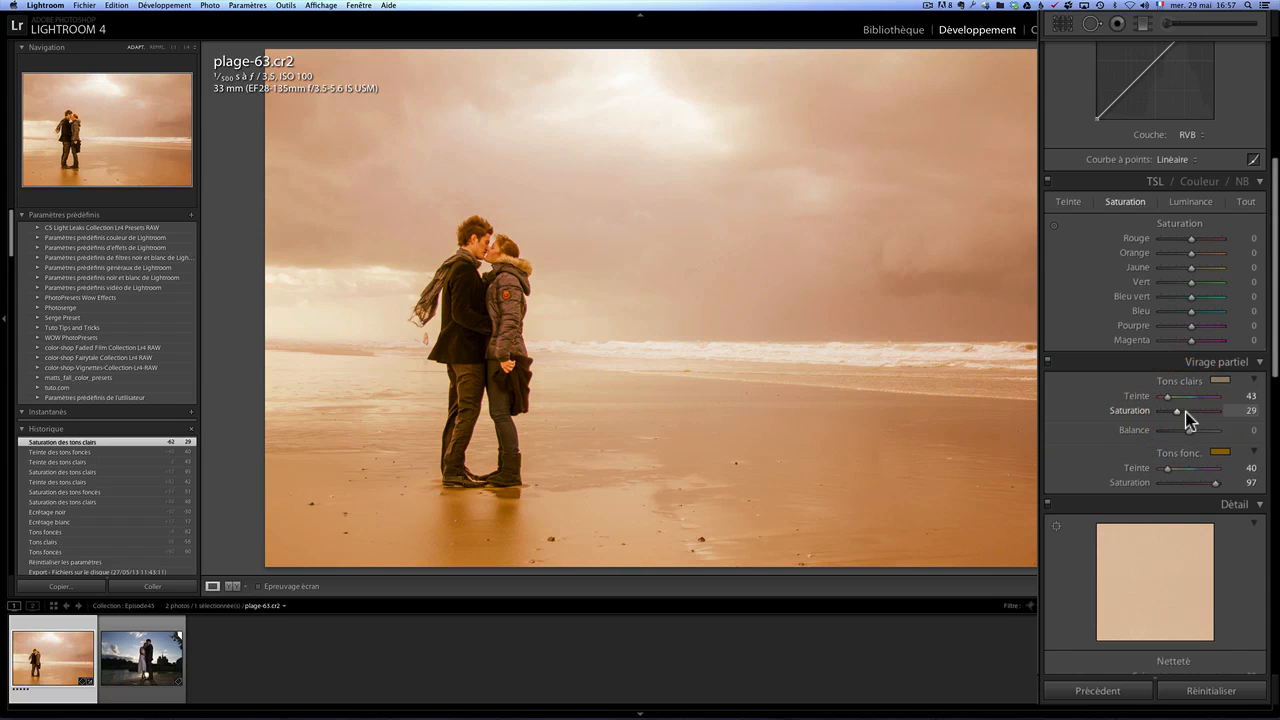
pyautogui.click(1179, 482)
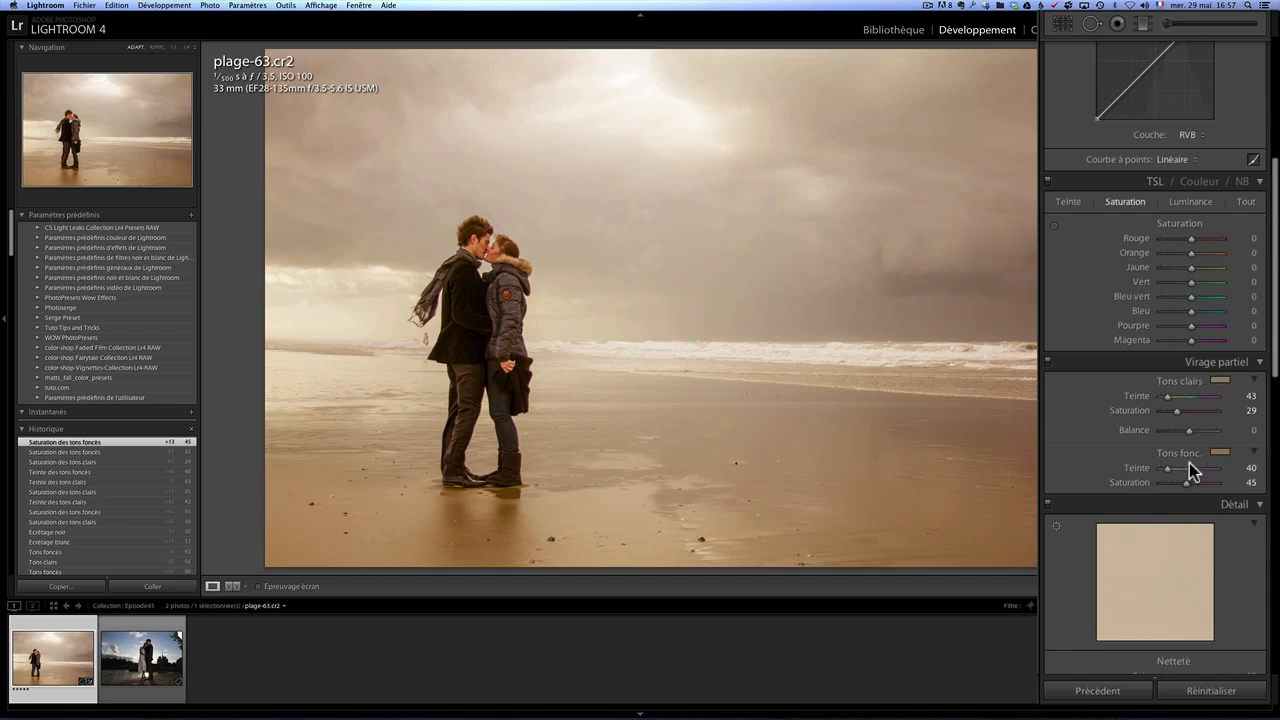
pyautogui.click(1190, 482)
pyautogui.moveTo(1190, 480); pyautogui.dragTo(1195, 482)
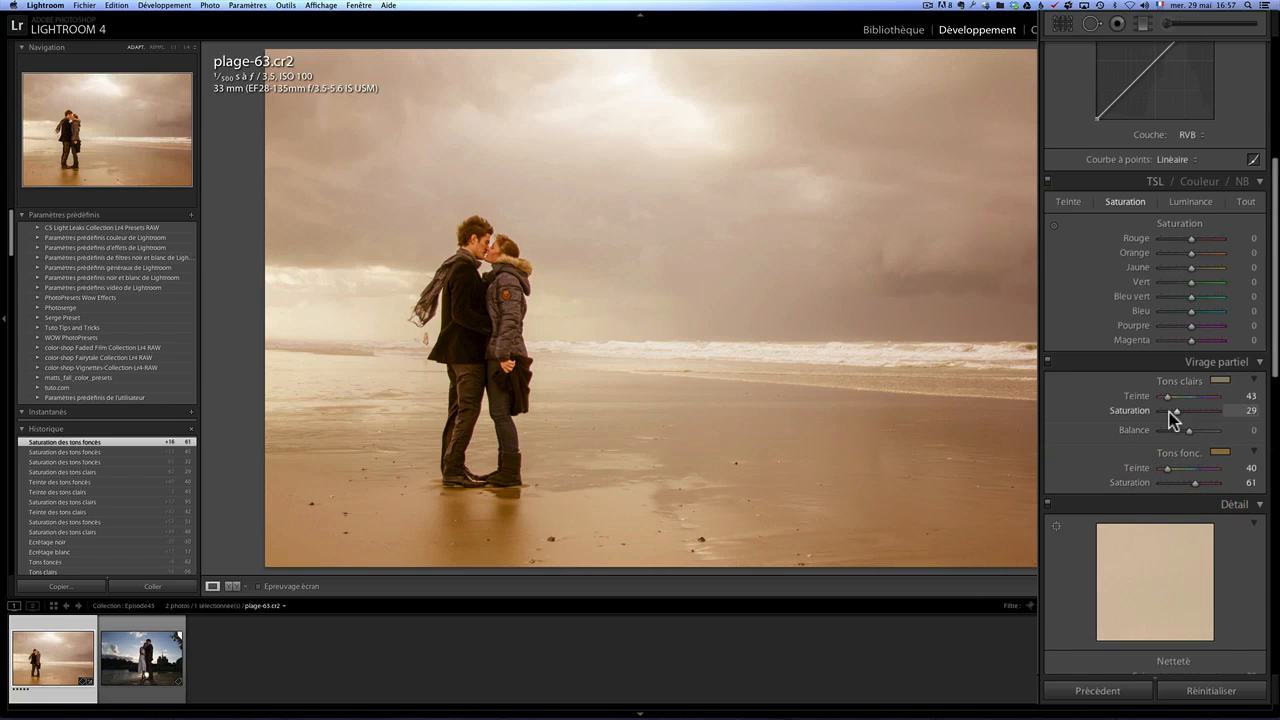
pyautogui.moveTo(1177, 411); pyautogui.dragTo(1191, 421)
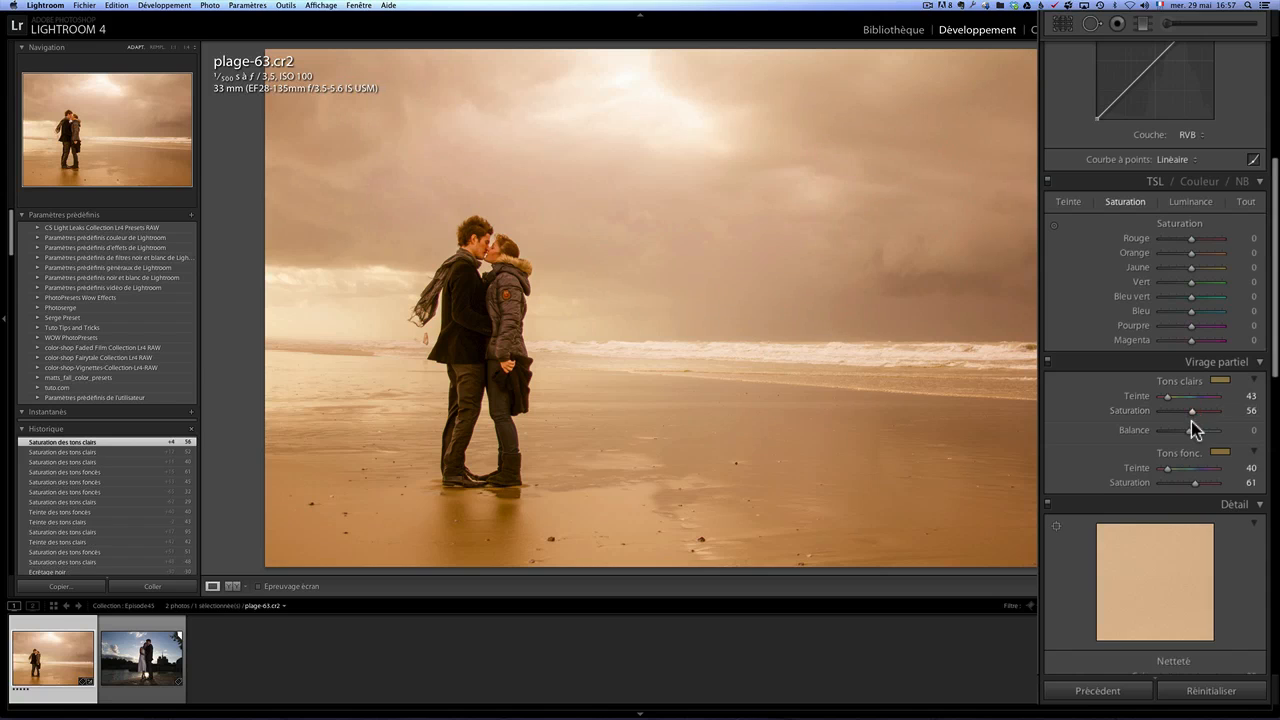
# Set the photo's Contraste to +38, Clarté to +38 and overall Saturation to −27
pyautogui.scroll(5, 1191, 419)
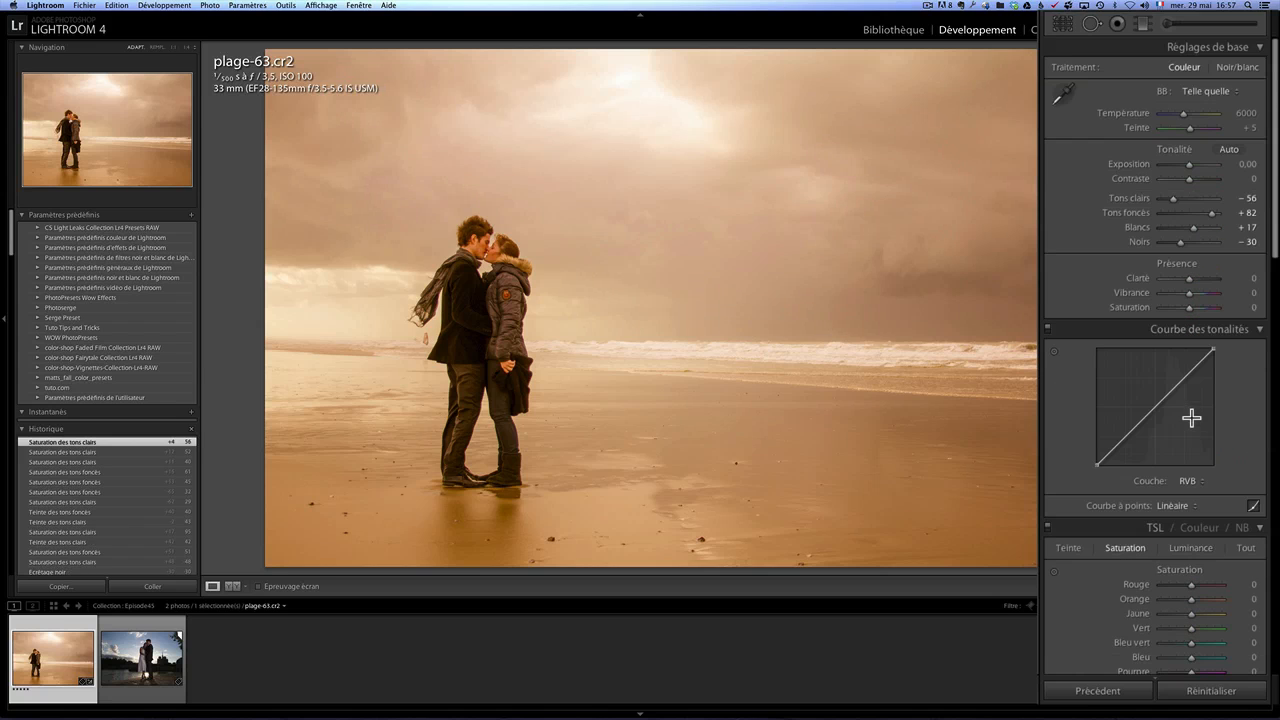
pyautogui.click(1199, 178)
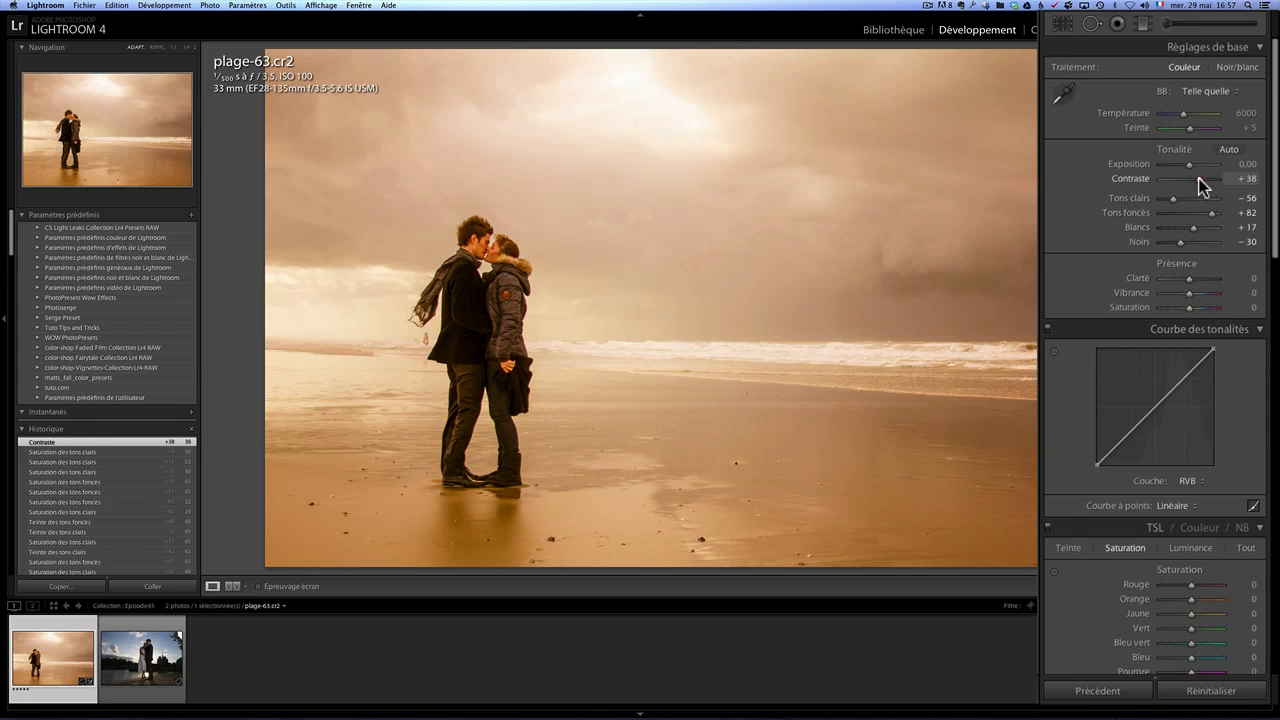
pyautogui.click(1202, 277)
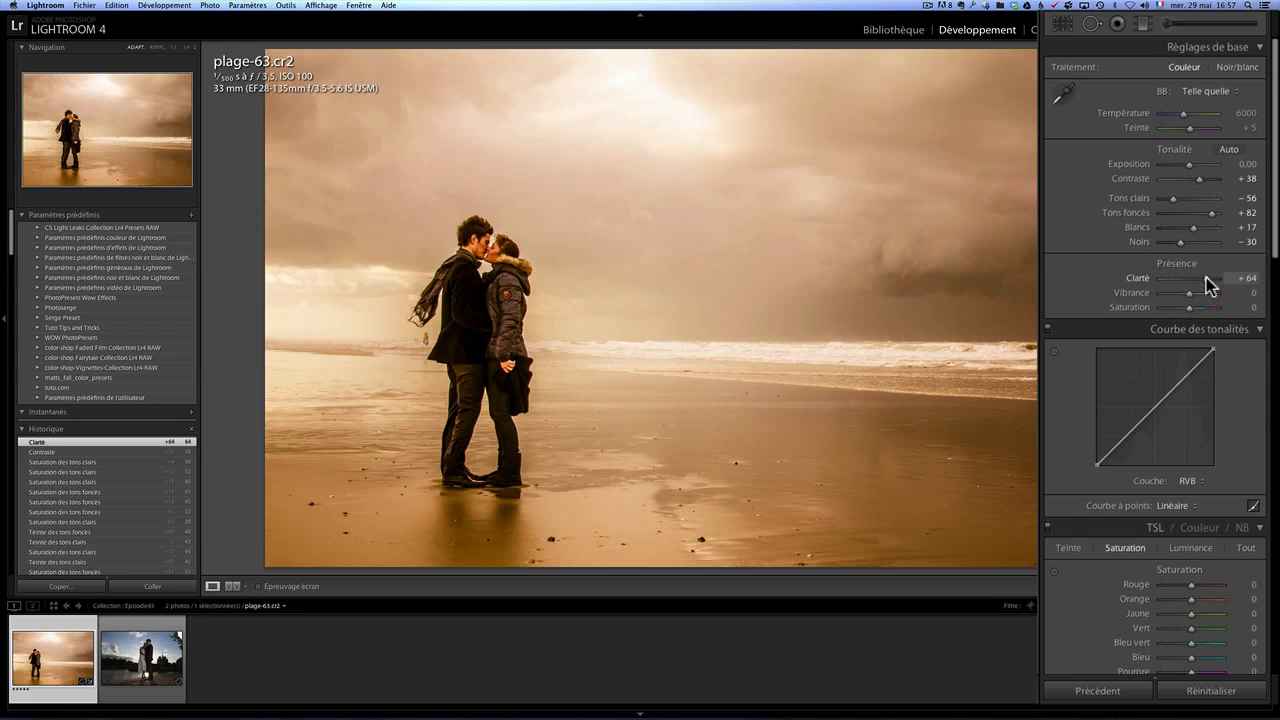
pyautogui.moveTo(1204, 276); pyautogui.dragTo(1185, 310)
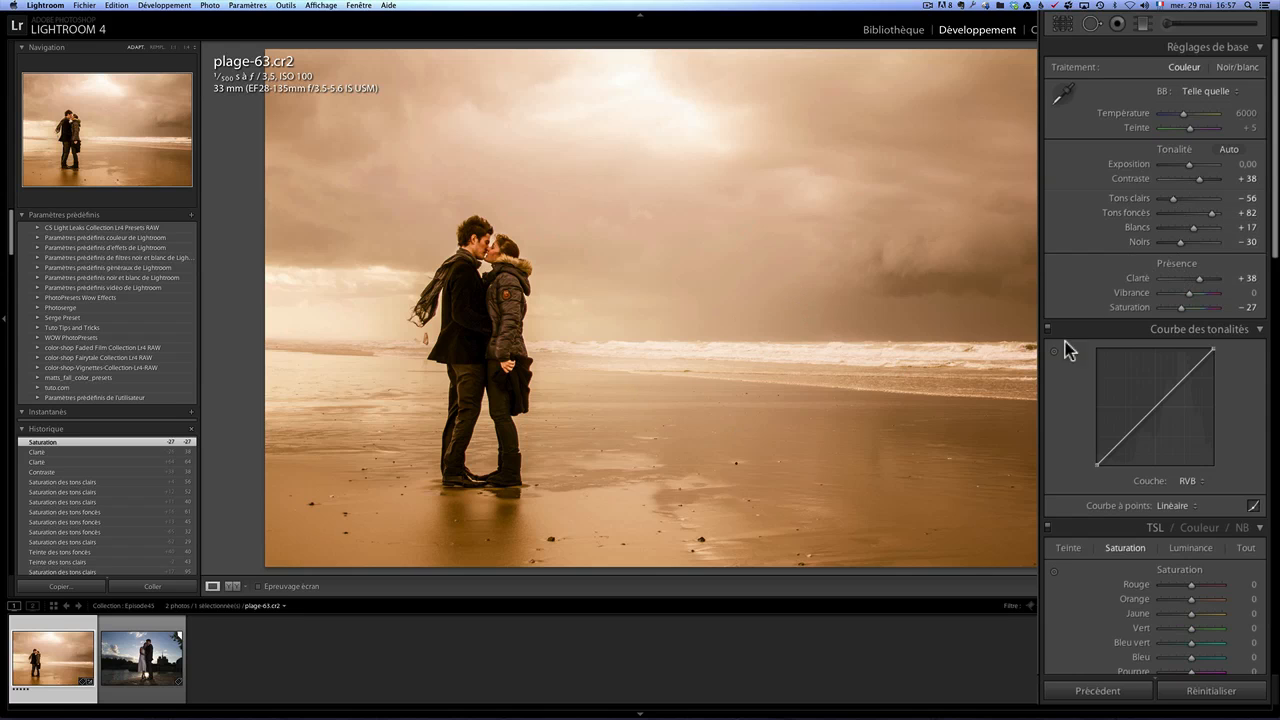
# Reduce the split-toning saturation to 48 for the highlights and 55 for the shadows
pyautogui.scroll(-5, 1156, 358)
pyautogui.scroll(-5, 1156, 360)
pyautogui.scroll(-7, 1158, 380)
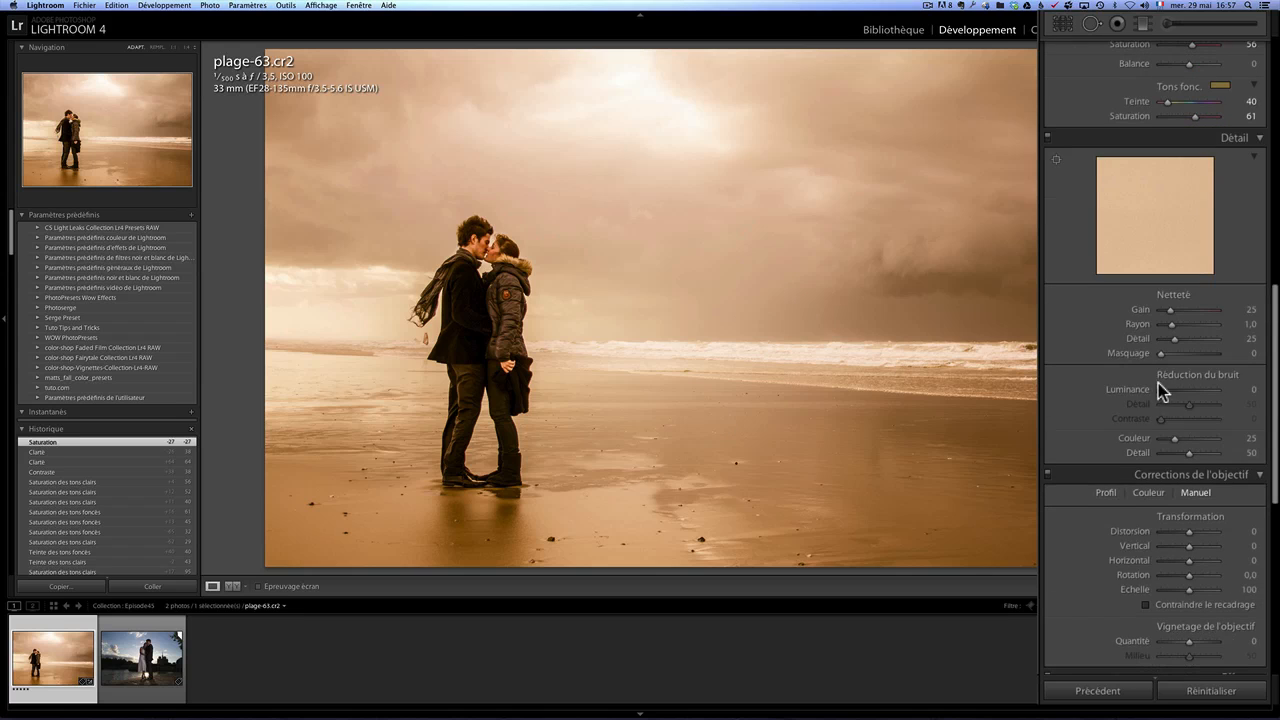
pyautogui.scroll(5, 1164, 406)
pyautogui.scroll(3, 1168, 410)
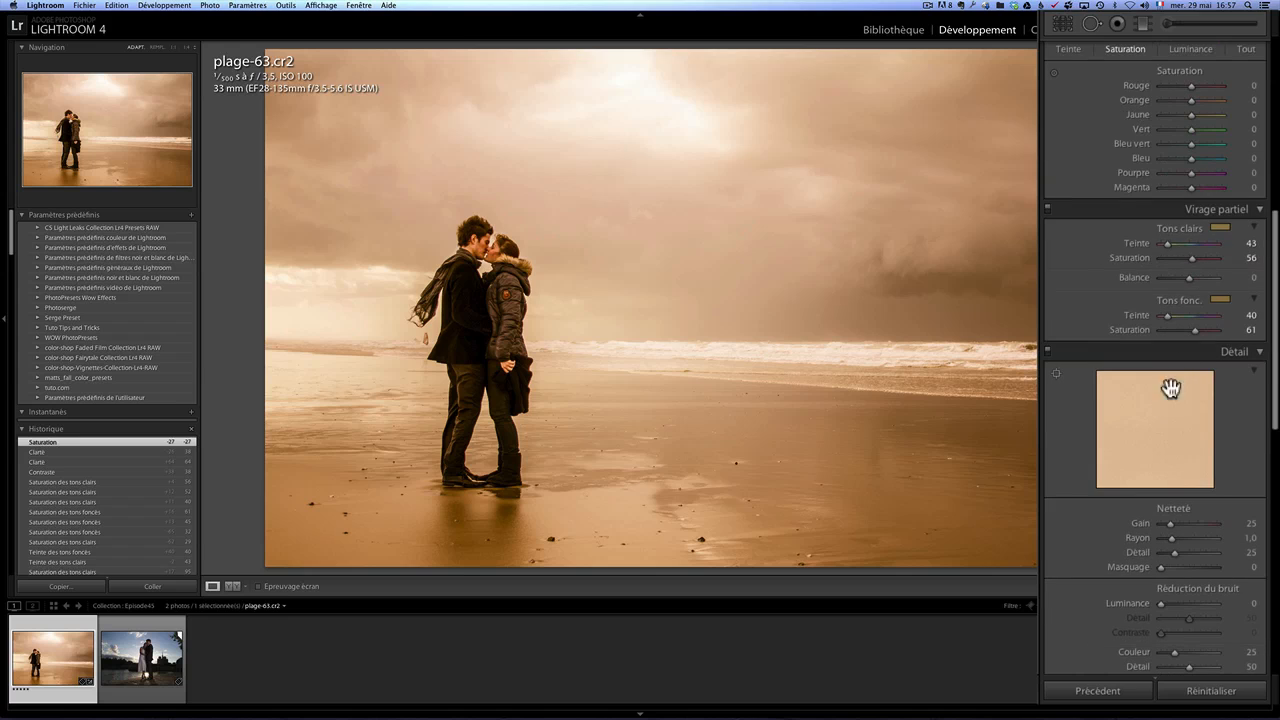
pyautogui.moveTo(1192, 260); pyautogui.dragTo(1188, 262)
pyautogui.moveTo(1191, 332); pyautogui.dragTo(1193, 330)
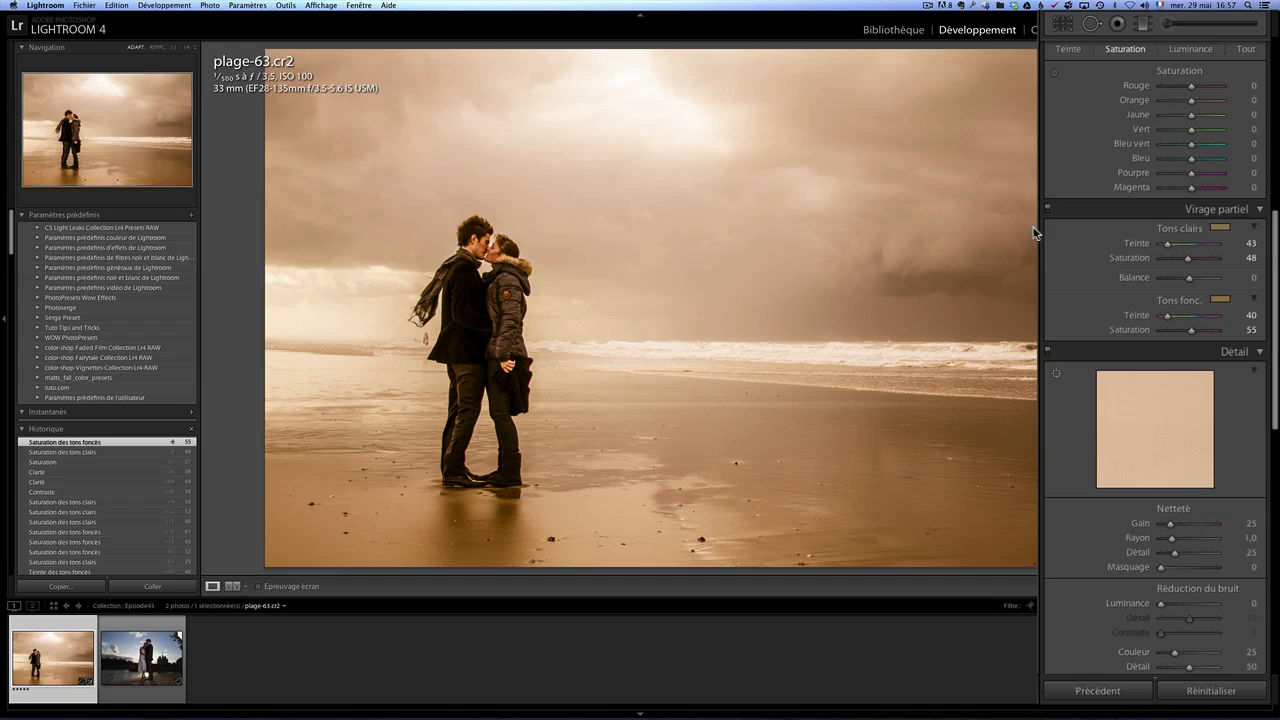
# Add film grain to the photo with an amount (Valeur) of 23 and inspect it up close on the waves
pyautogui.scroll(-3, 1155, 292)
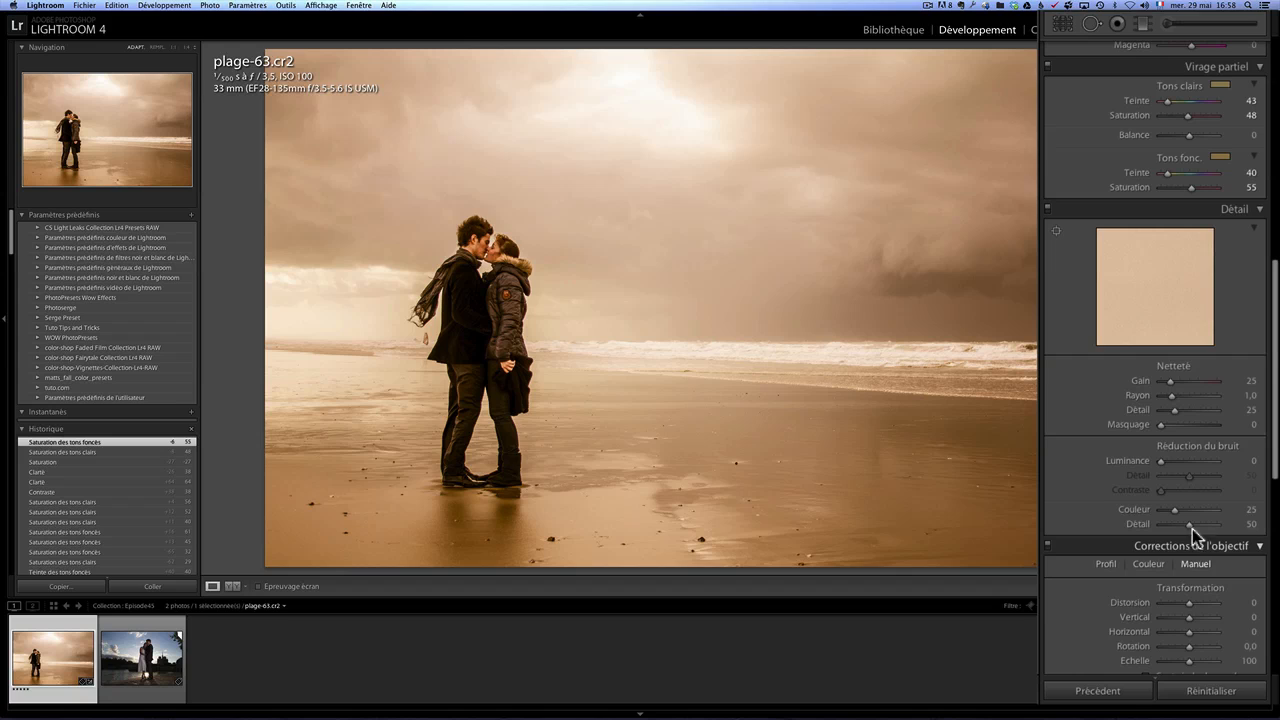
pyautogui.scroll(-3, 1191, 482)
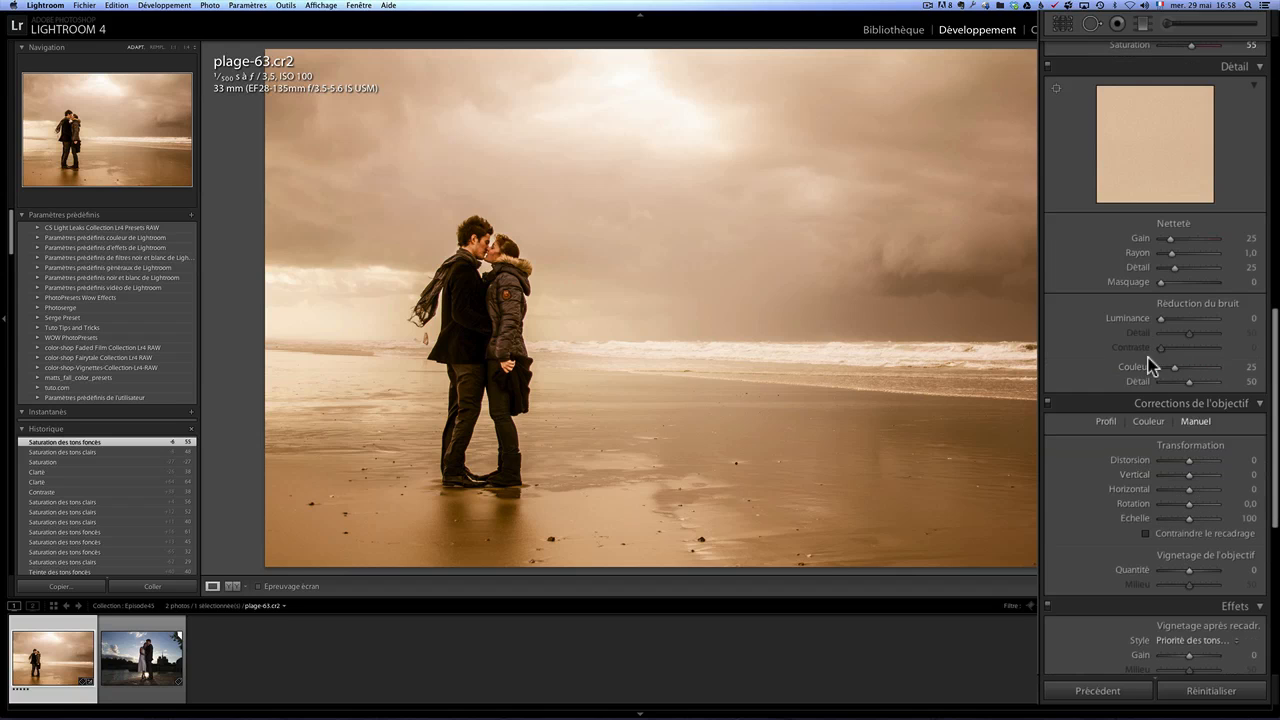
pyautogui.scroll(-3, 1151, 400)
pyautogui.scroll(-3, 1154, 403)
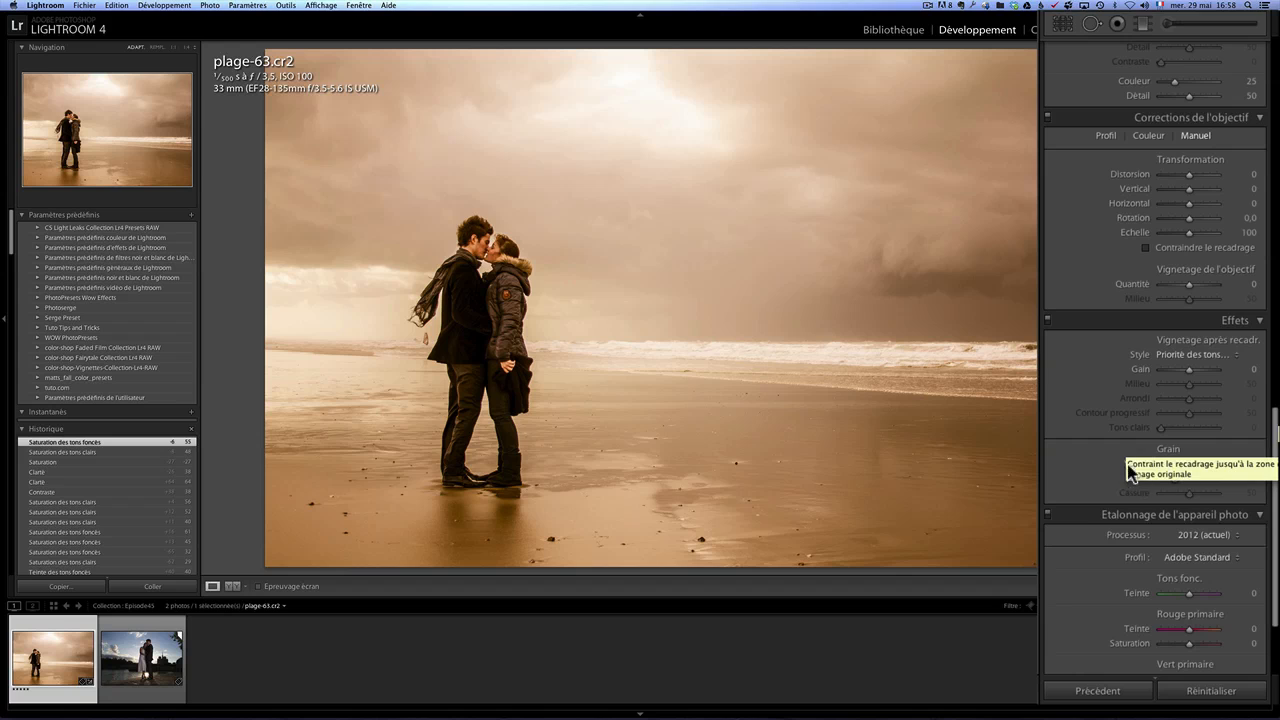
pyautogui.moveTo(1161, 465); pyautogui.dragTo(1172, 464)
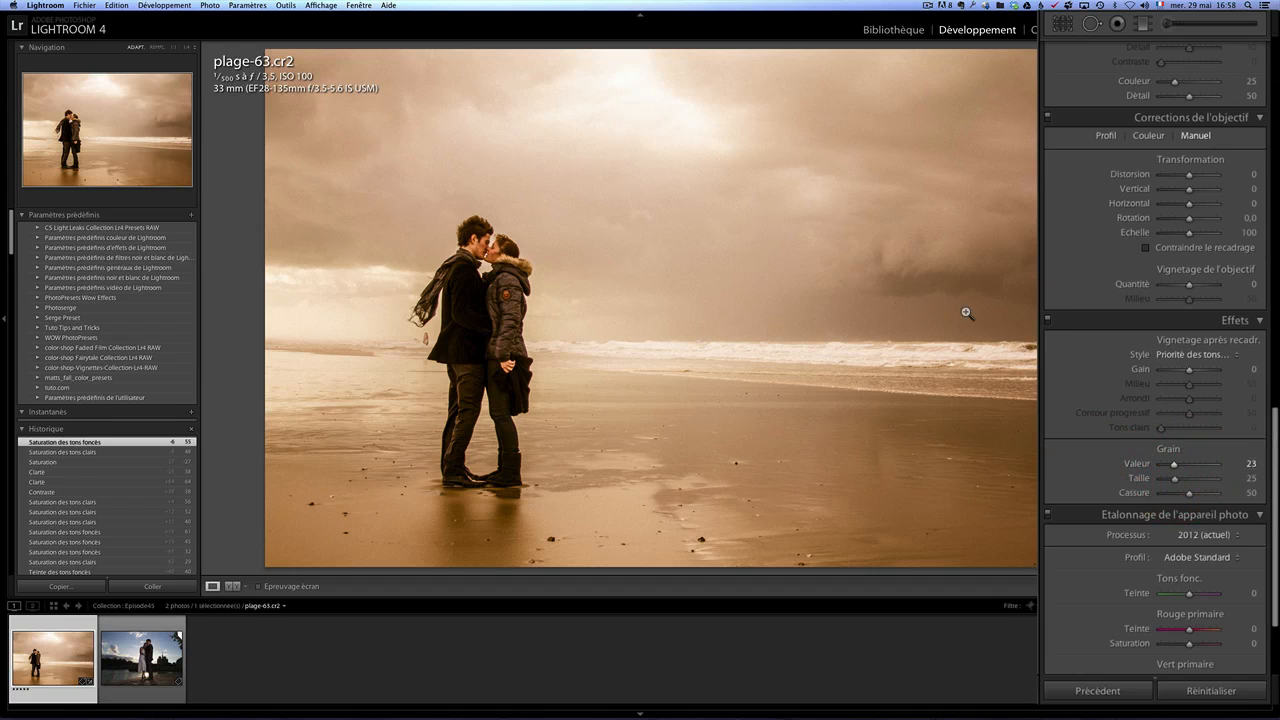
pyautogui.click(831, 337)
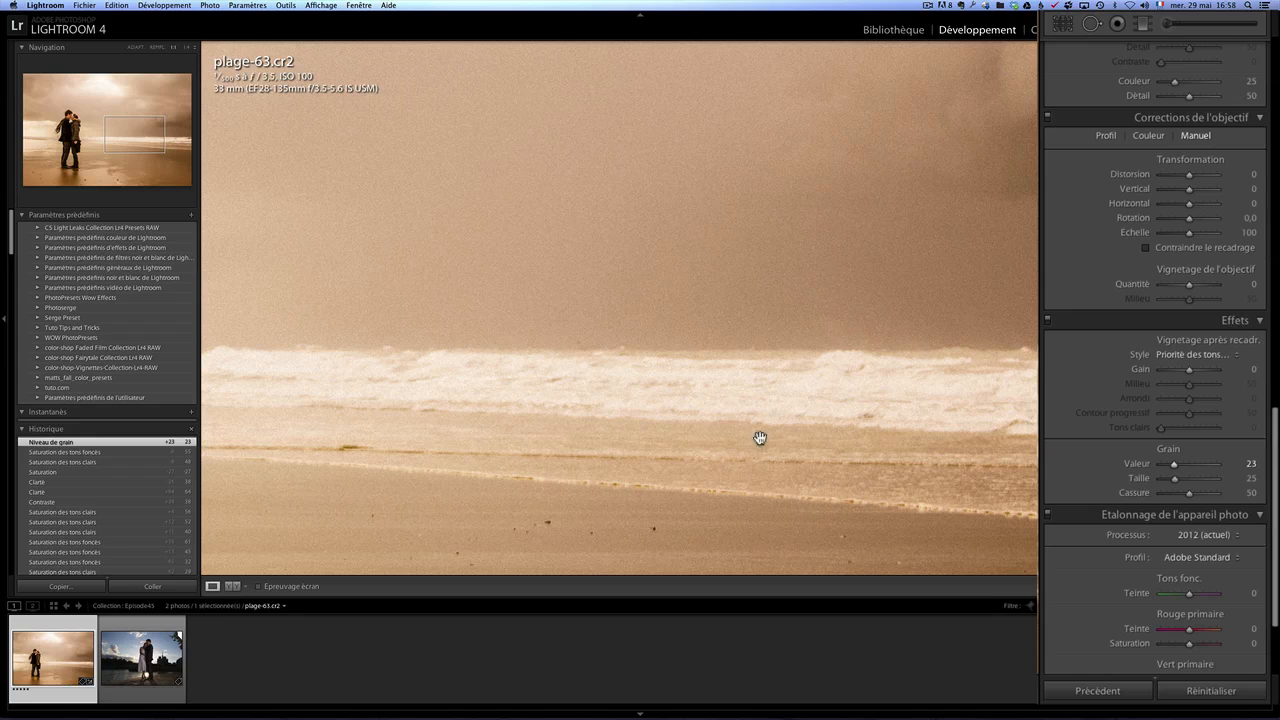
pyautogui.click(767, 384)
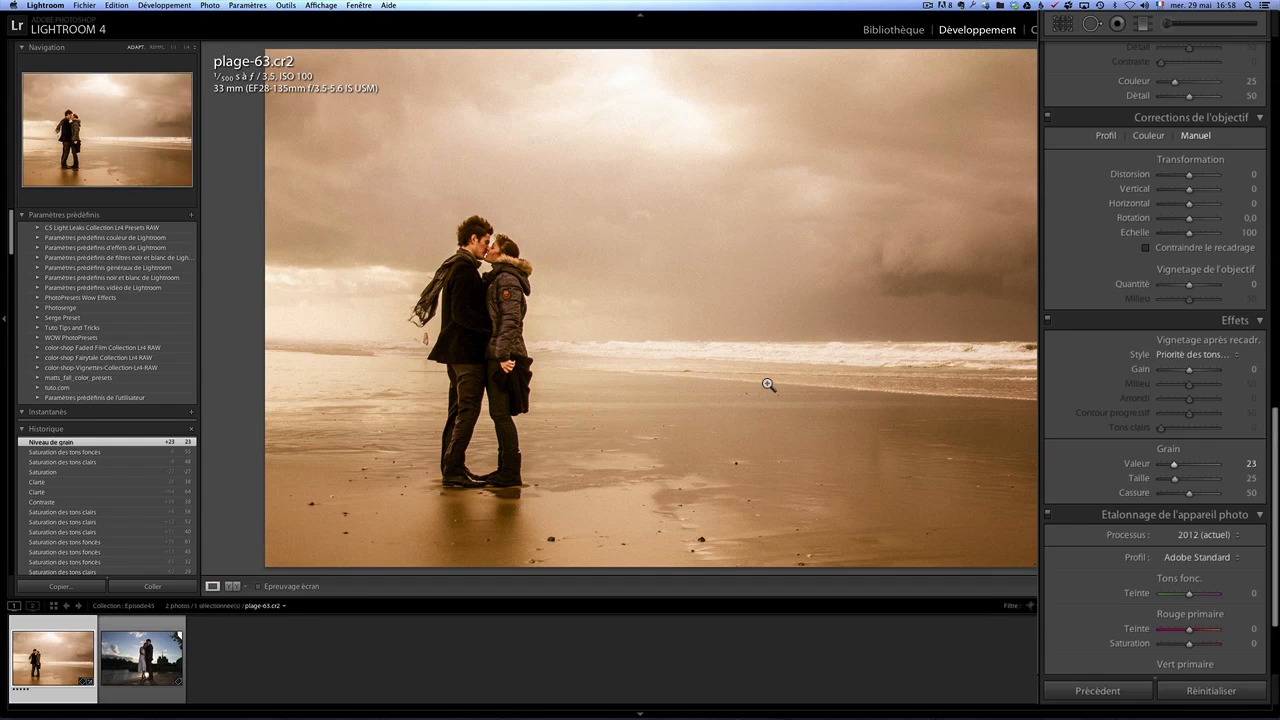
# Darken the photo's edges with a post-crop vignette amount (Gain) of −12
pyautogui.scroll(-3, 1168, 540)
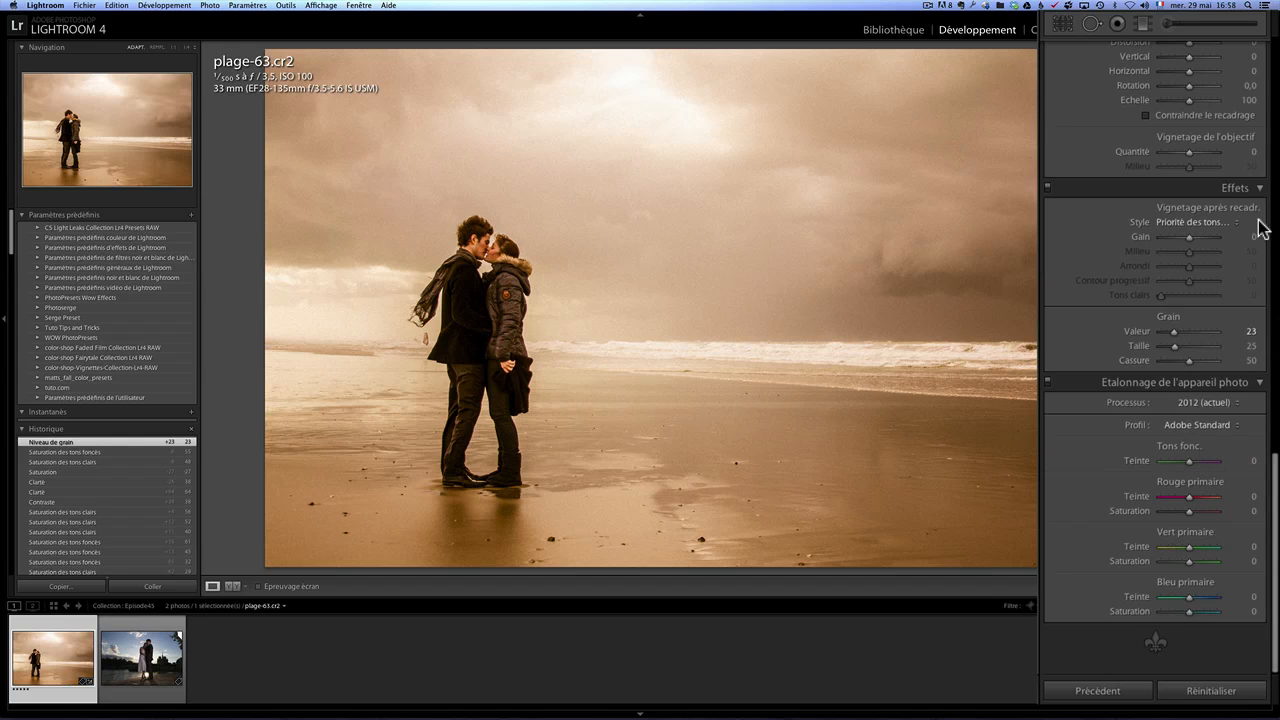
pyautogui.moveTo(1190, 240); pyautogui.dragTo(1187, 244)
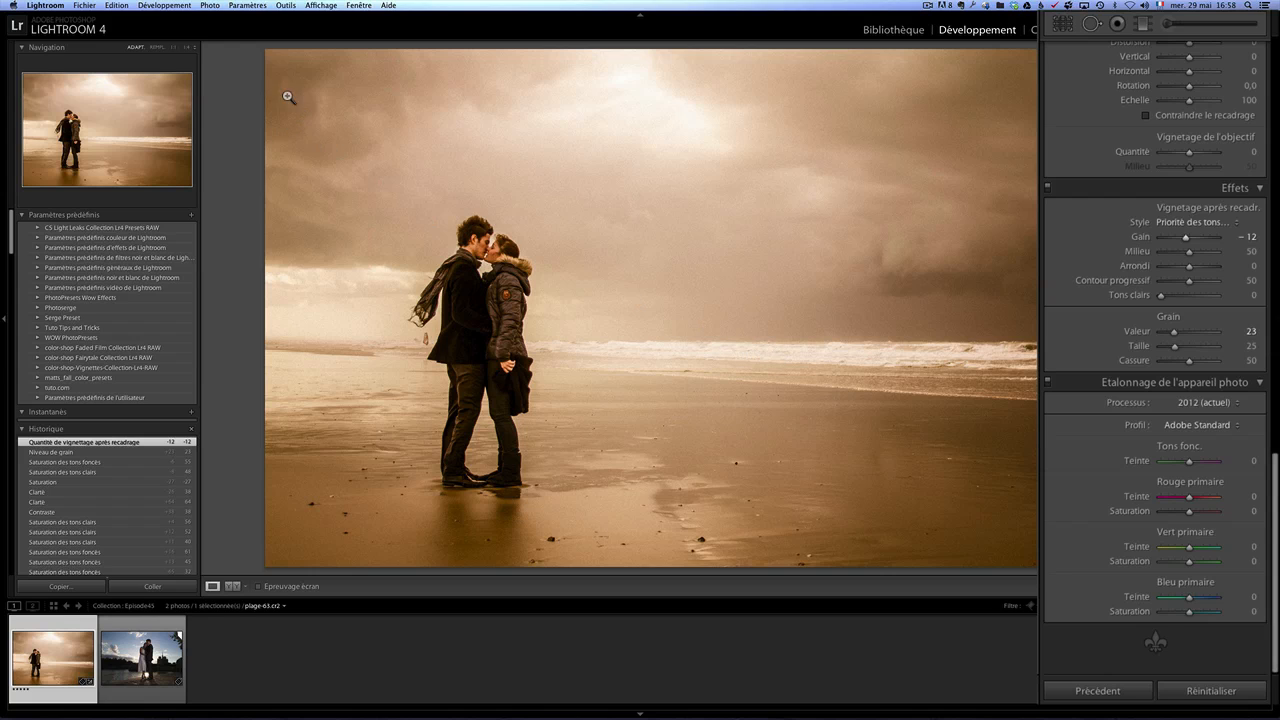
# Save the photo's current settings as a develop preset named "Look Chaud" in the tuto.com folder
pyautogui.scroll(10, 1180, 365)
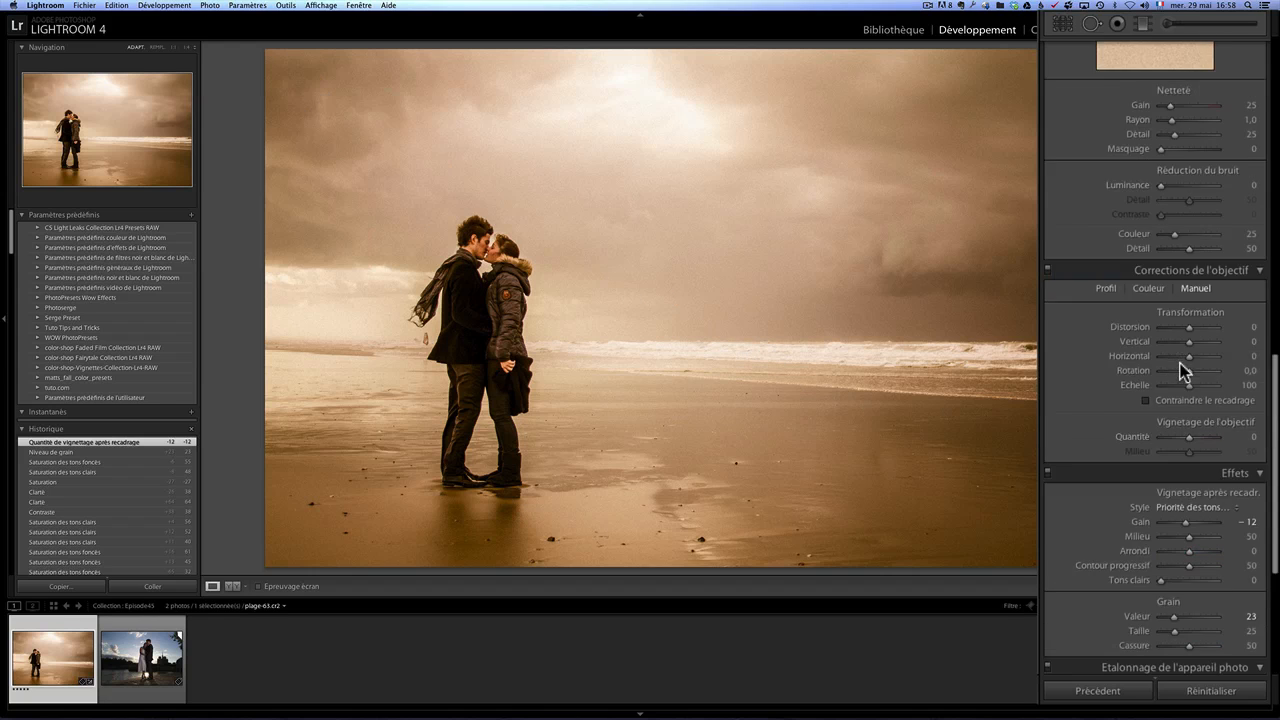
pyautogui.scroll(-10, 1180, 373)
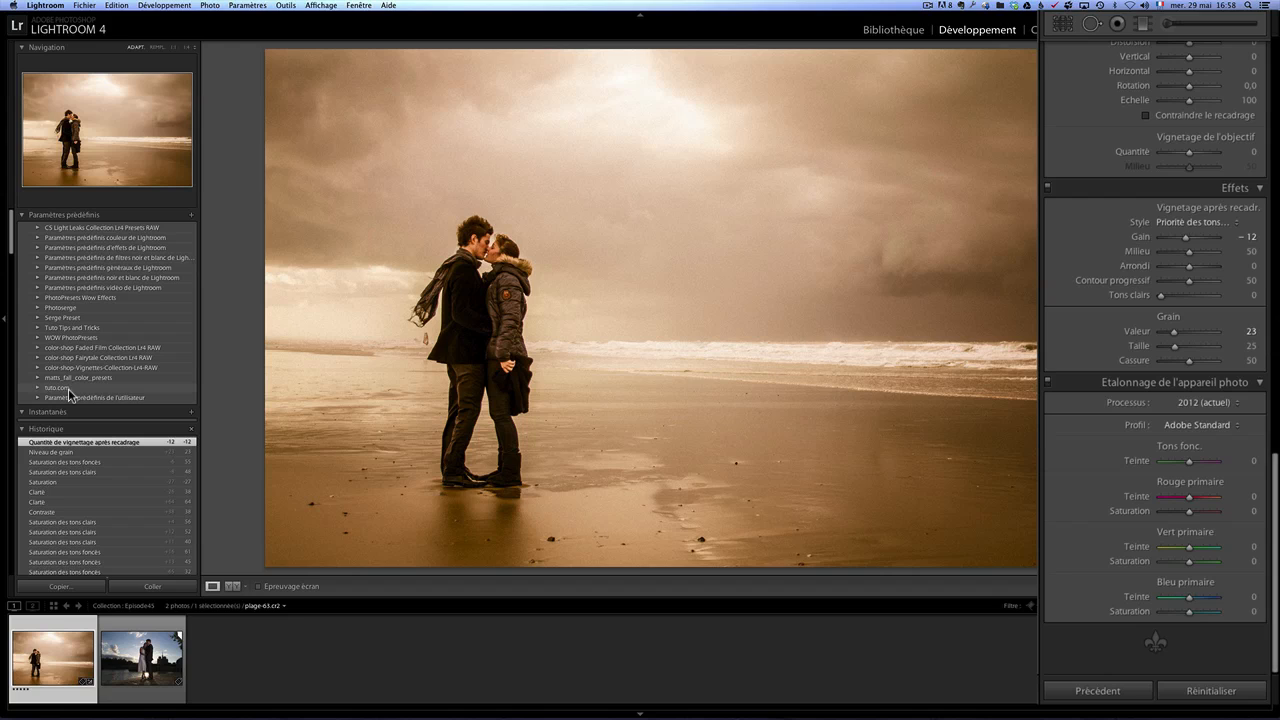
pyautogui.click(191, 215)
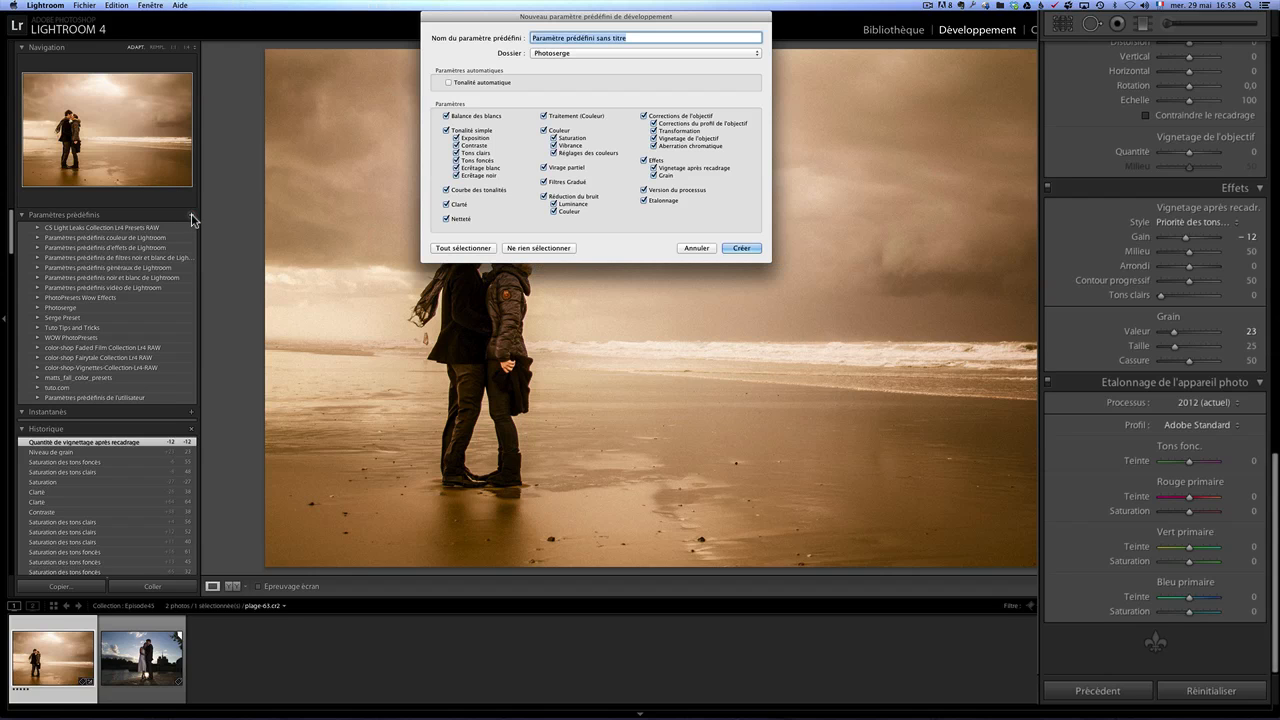
pyautogui.click(550, 54)
pyautogui.click(572, 122)
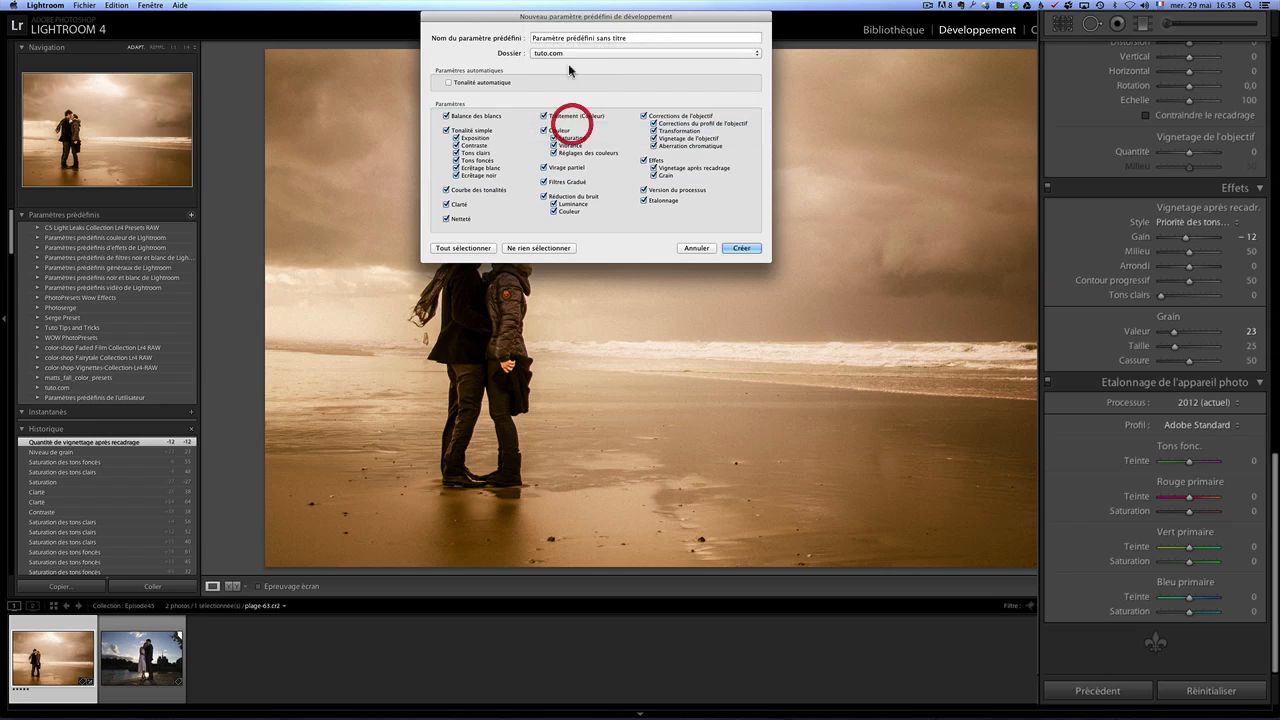
pyautogui.tripleClick(572, 40)
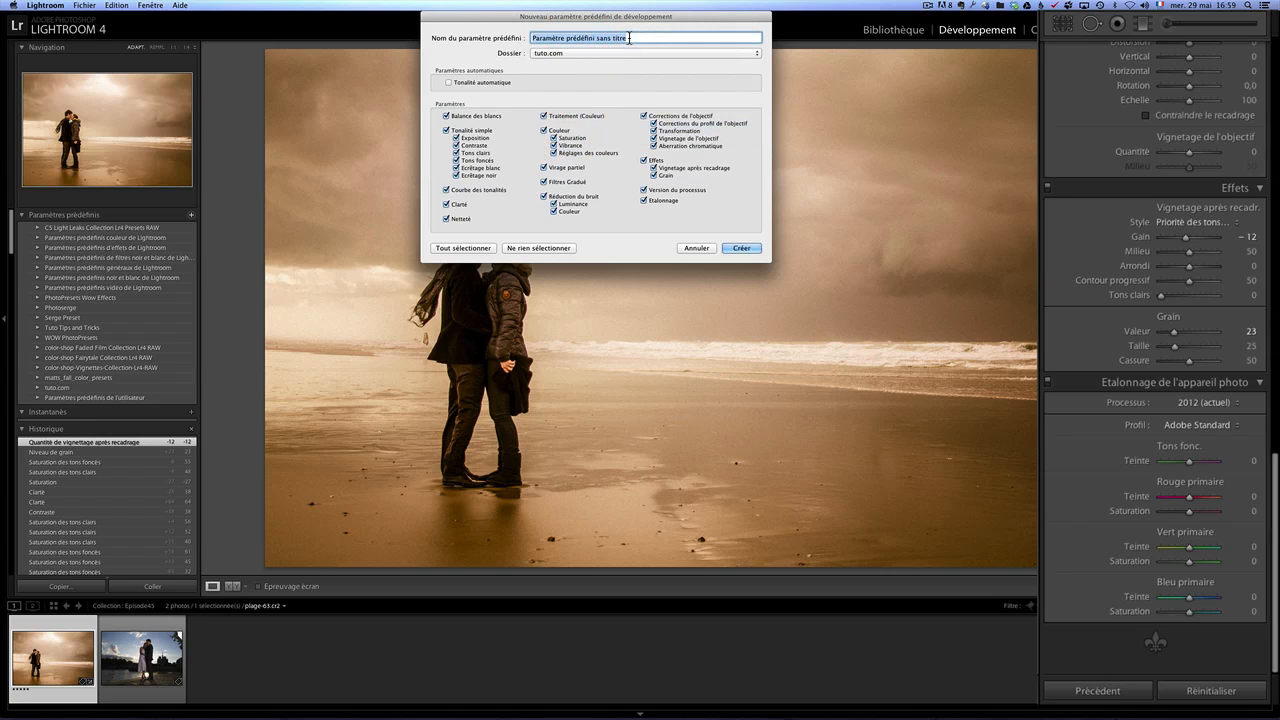
pyautogui.write('Look Chaud')
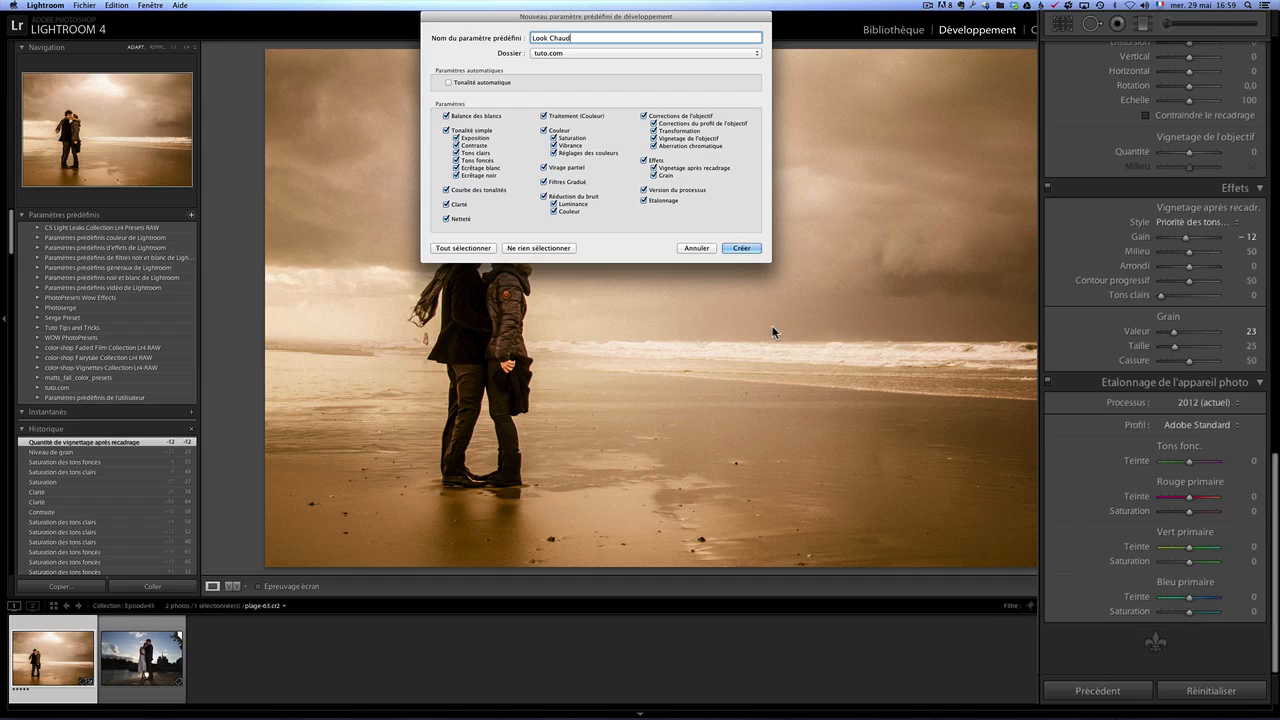
pyautogui.click(741, 248)
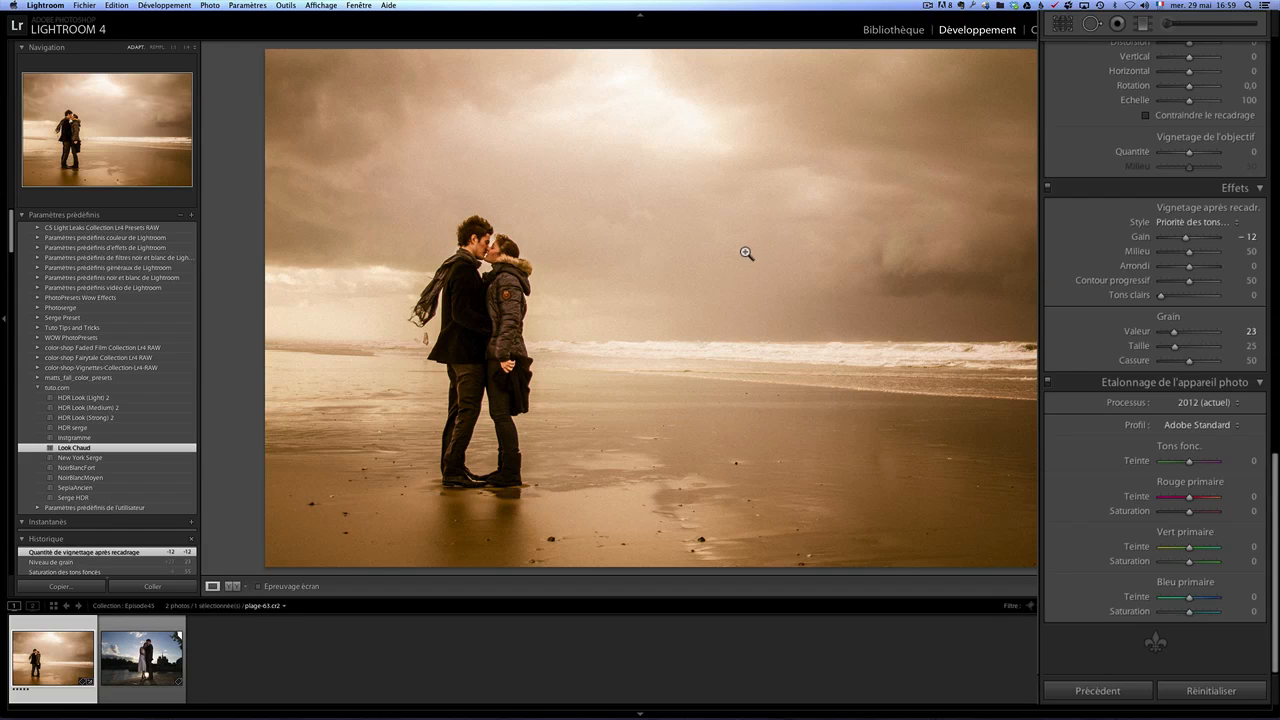
# Create a virtual copy of the warm beach photo and set its split-toning shadows to hue 240 and saturation 38
pyautogui.rightClick(67, 654)
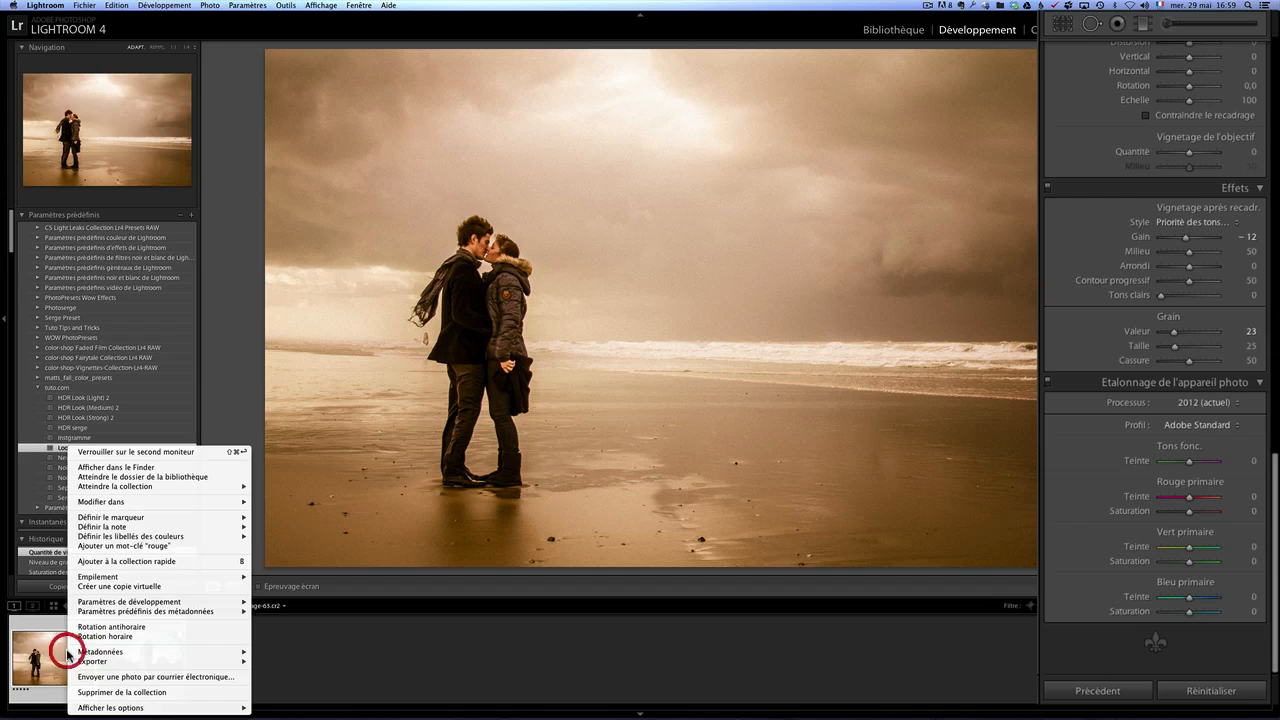
pyautogui.click(167, 590)
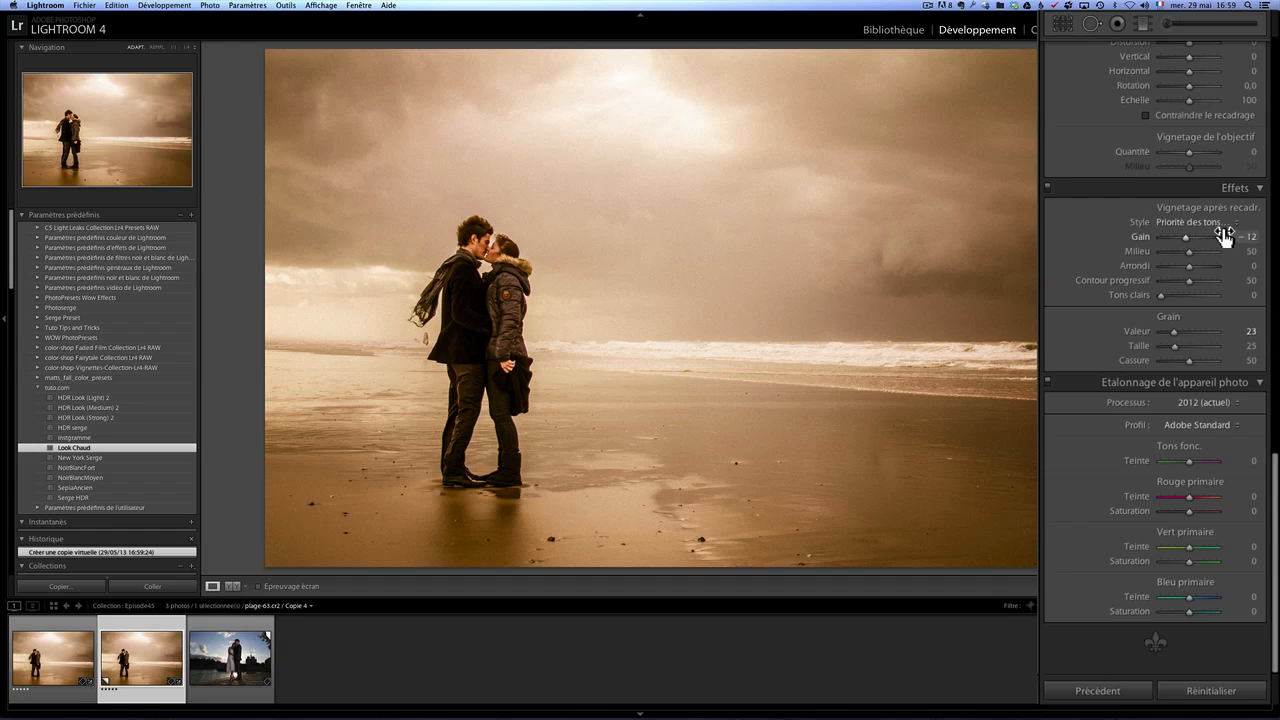
pyautogui.scroll(5, 1205, 245)
pyautogui.scroll(5, 1205, 247)
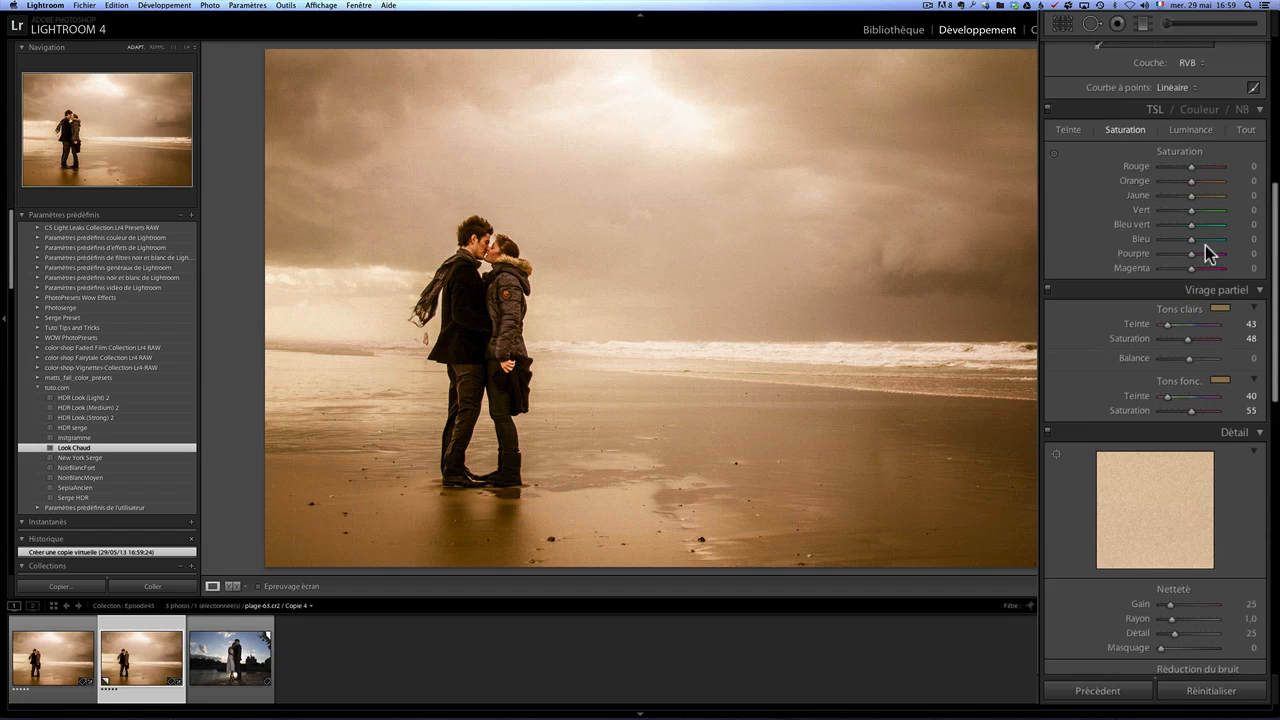
pyautogui.click(1219, 308)
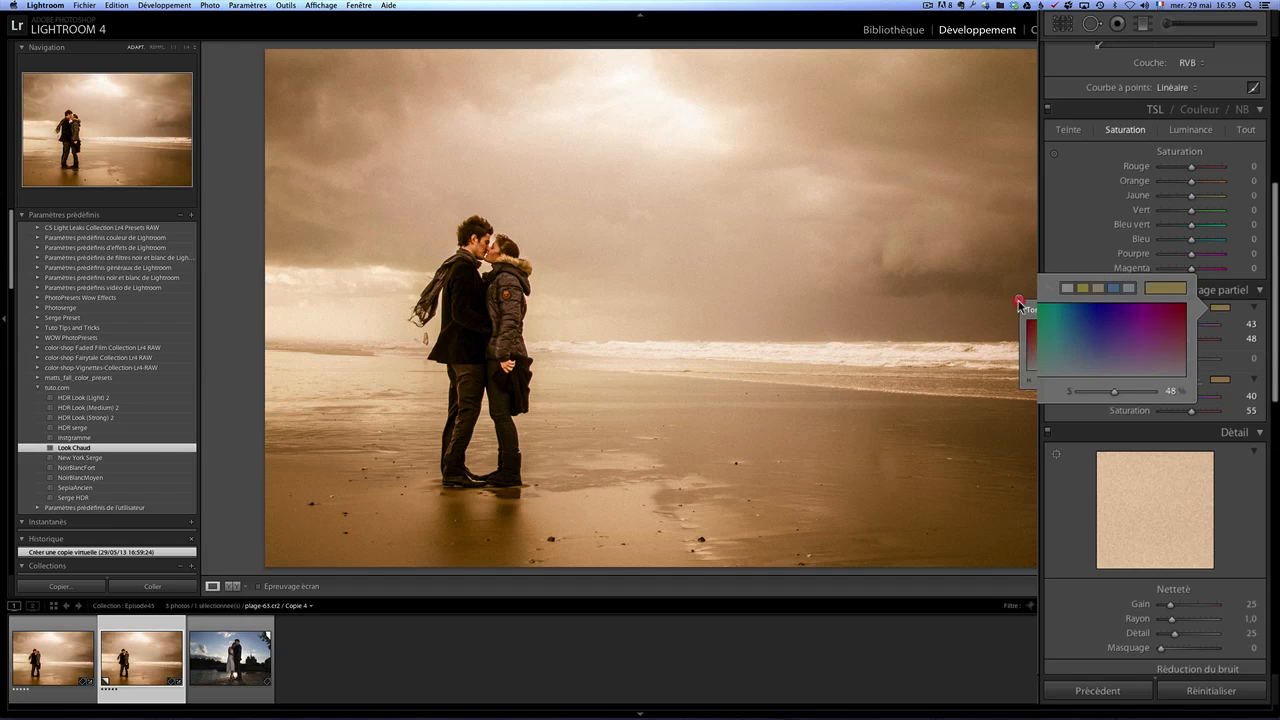
pyautogui.click(1018, 300)
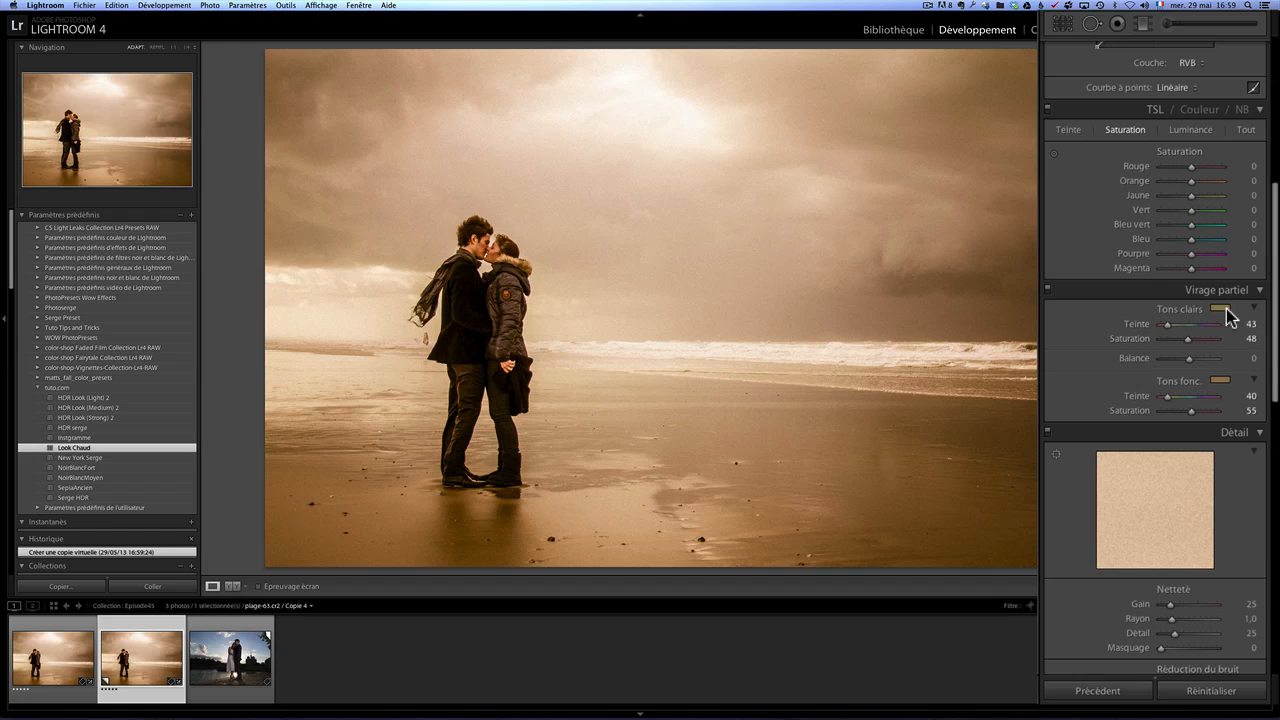
pyautogui.click(1220, 379)
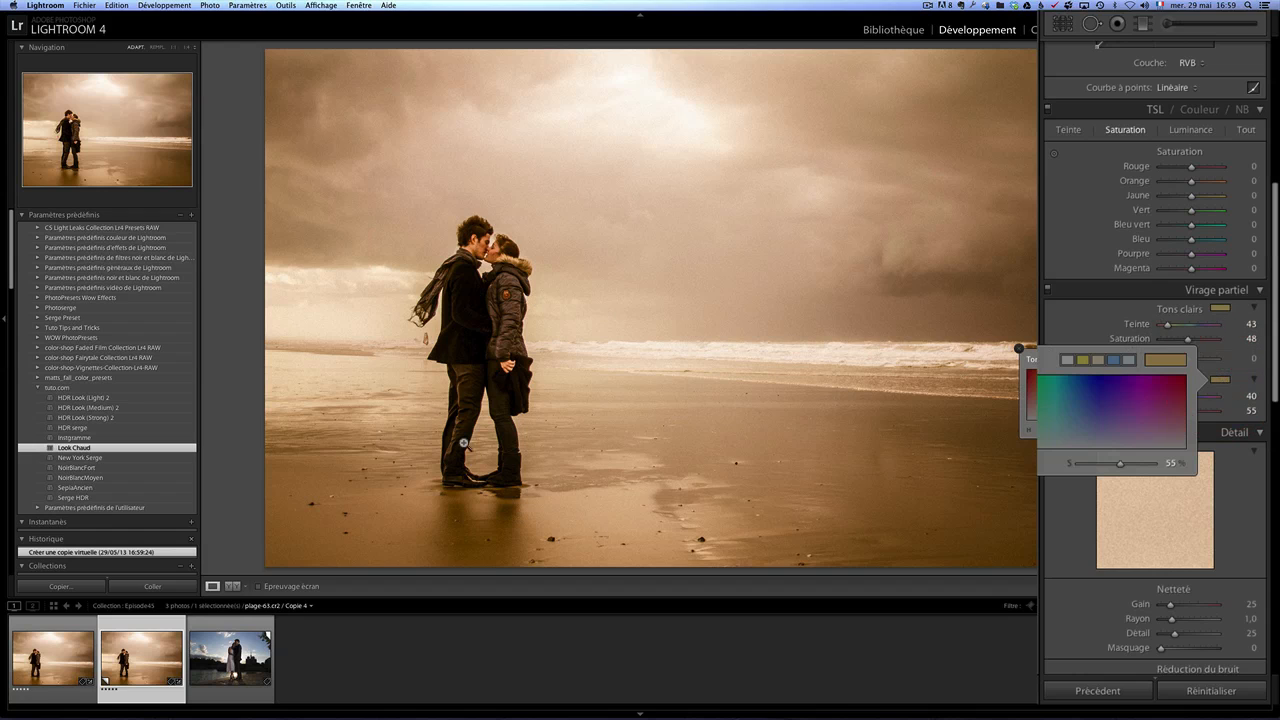
pyautogui.click(1100, 386)
pyautogui.click(1099, 386)
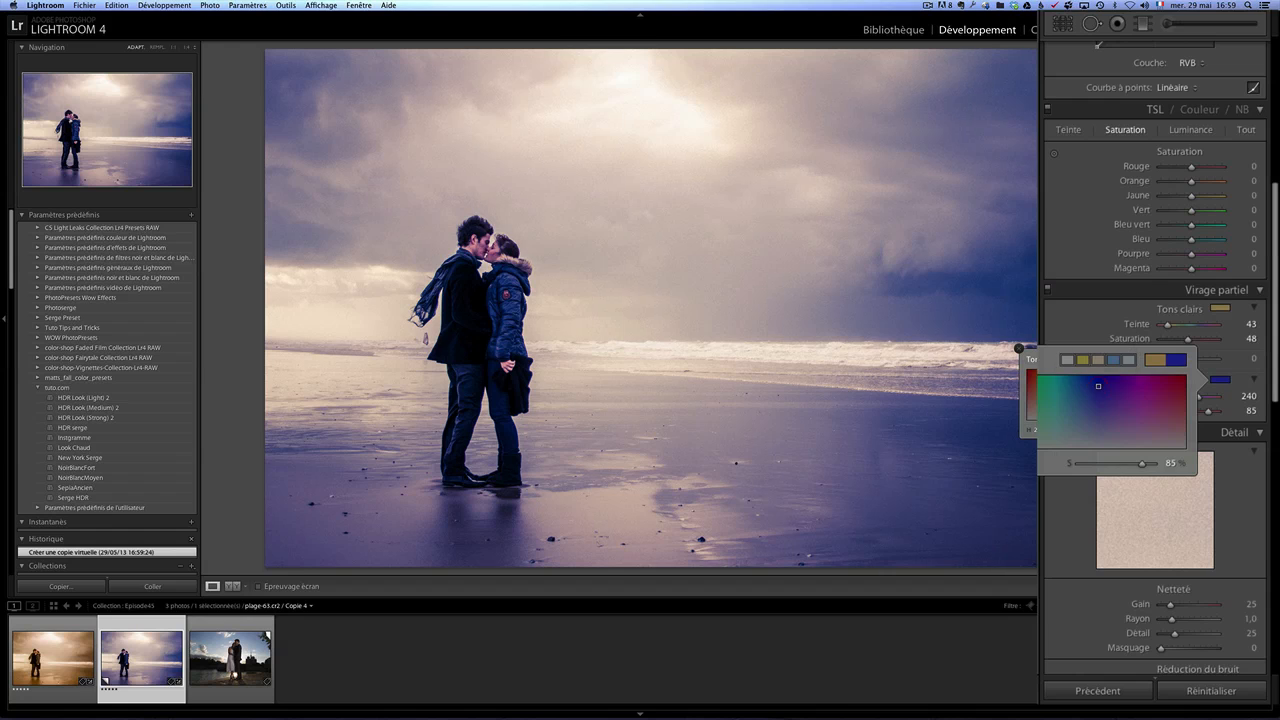
pyautogui.click(1018, 350)
pyautogui.click(1189, 411)
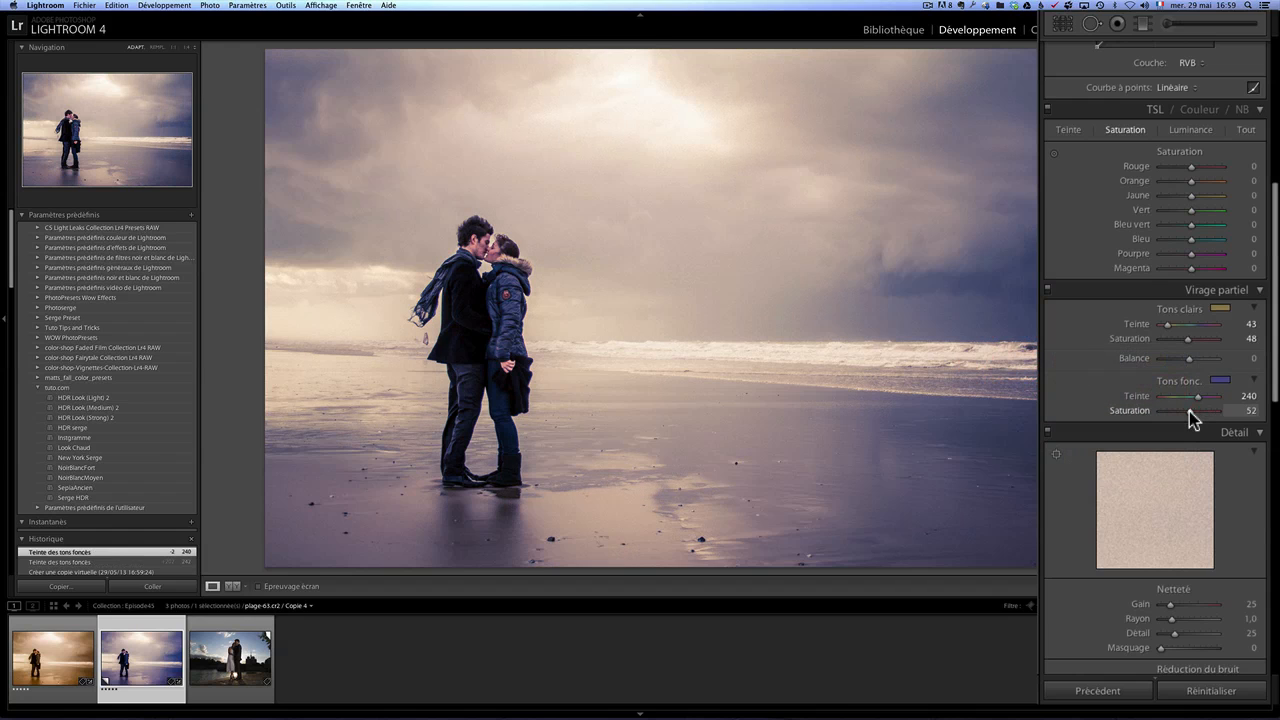
pyautogui.moveTo(1189, 411); pyautogui.dragTo(1181, 416)
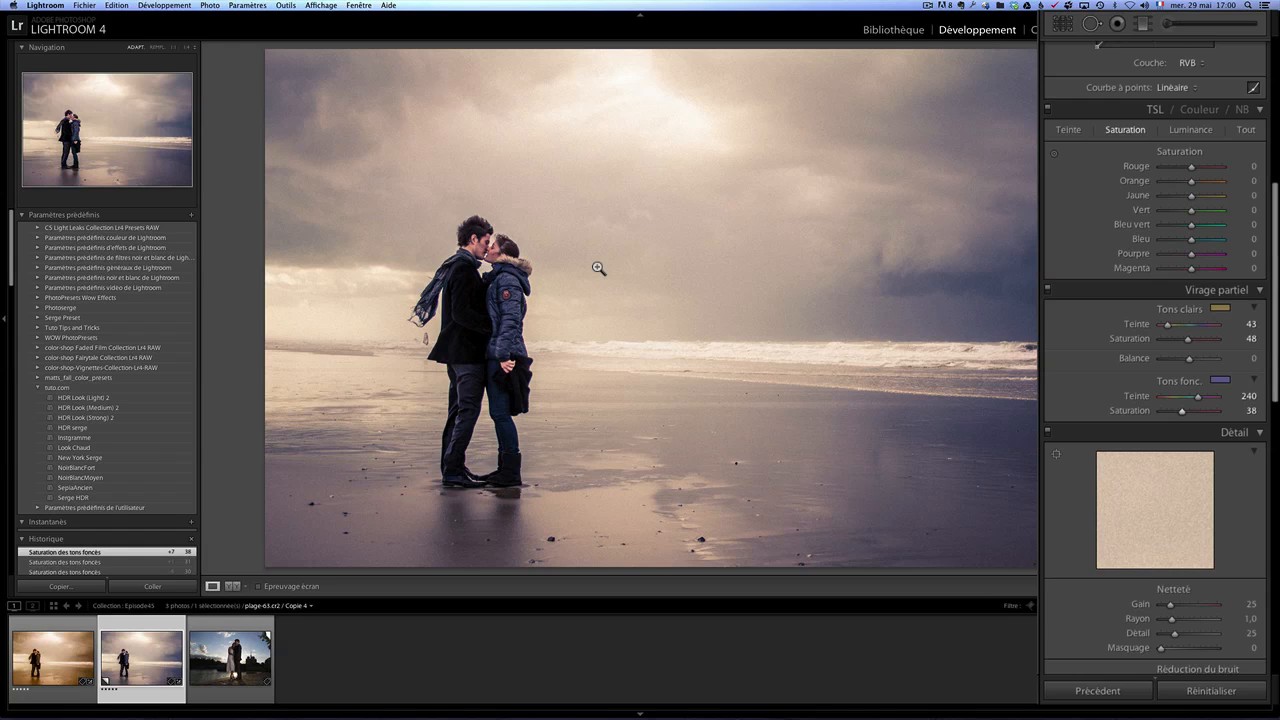
# Save the warm-and-blue toning as a develop preset named "Look Mix Chaud Froid" in the tuto.com folder
pyautogui.click(192, 216)
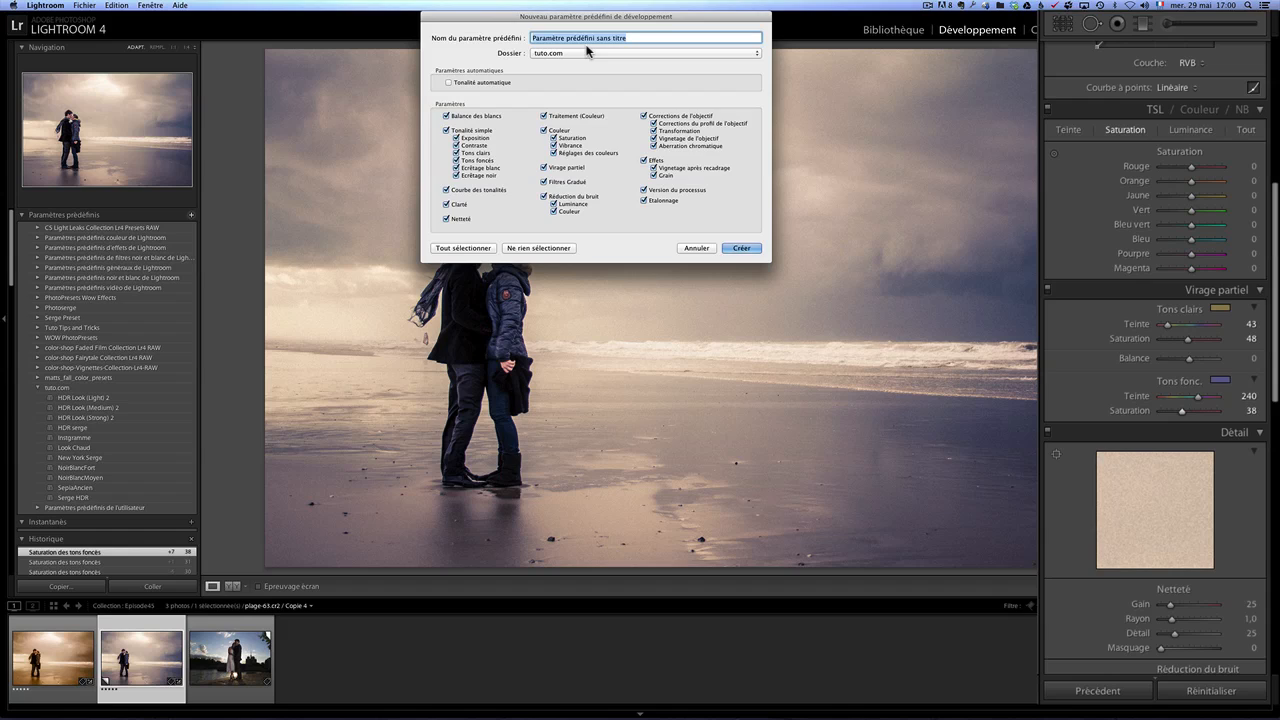
pyautogui.write('Look M')
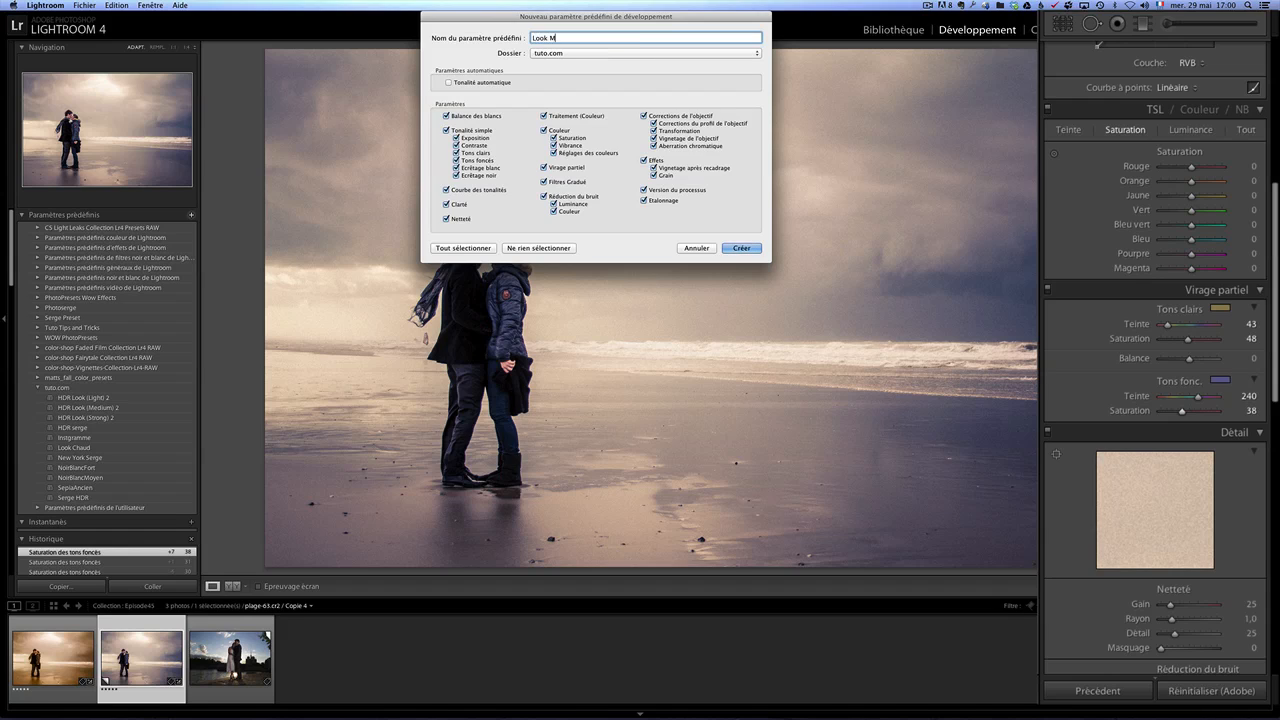
pyautogui.write('ix Chaud Froid')
pyautogui.click(756, 250)
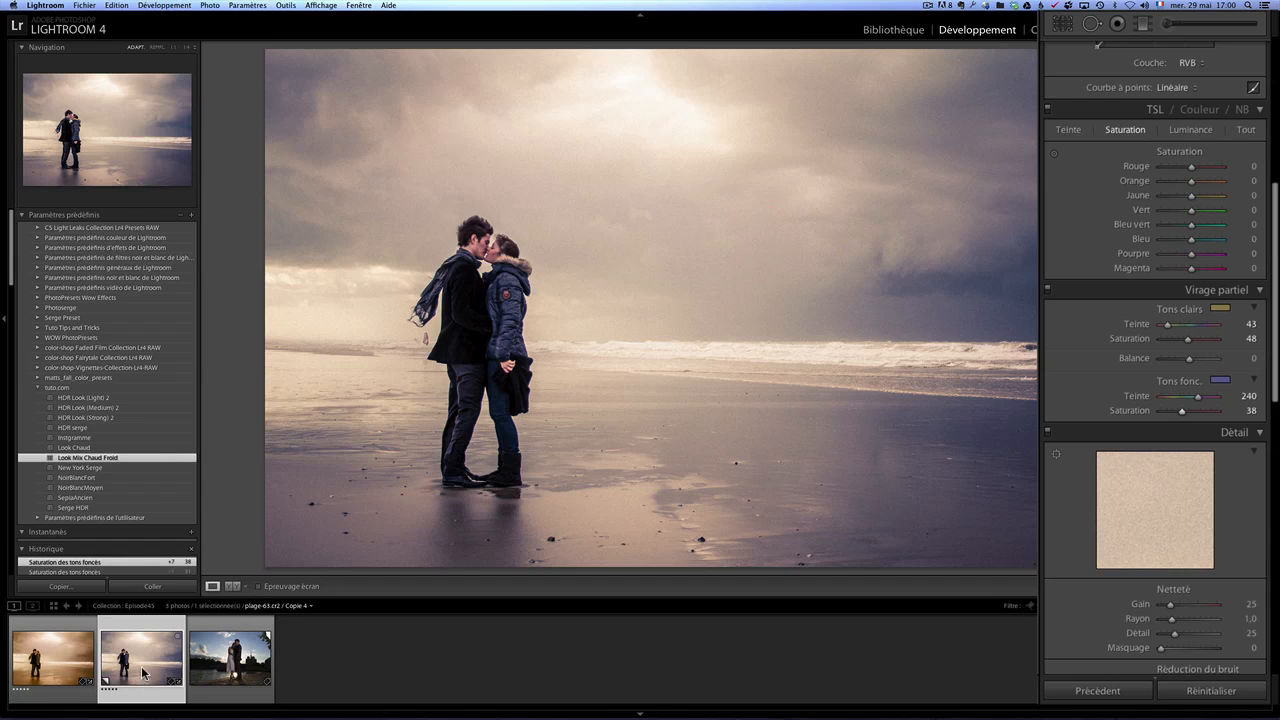
# Create another virtual copy from the mixed warm-cold version of the beach photo
pyautogui.rightClick(143, 673)
pyautogui.moveTo(177, 663)
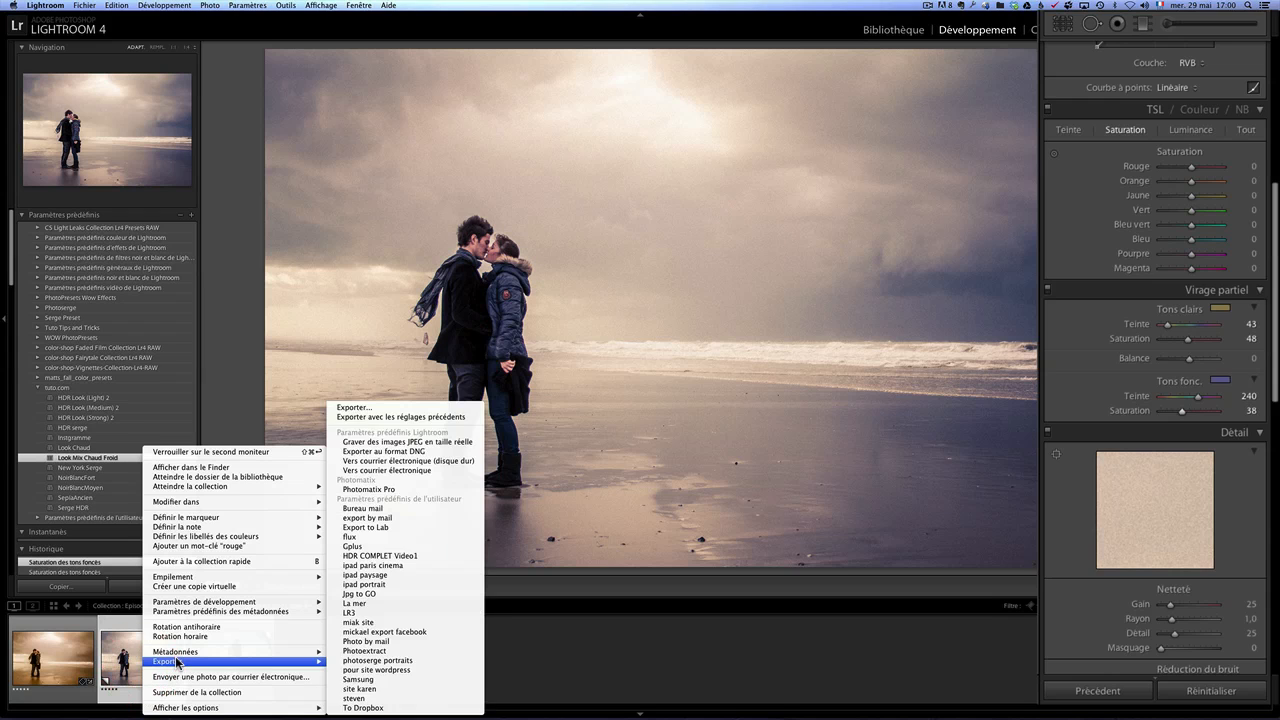
pyautogui.click(232, 587)
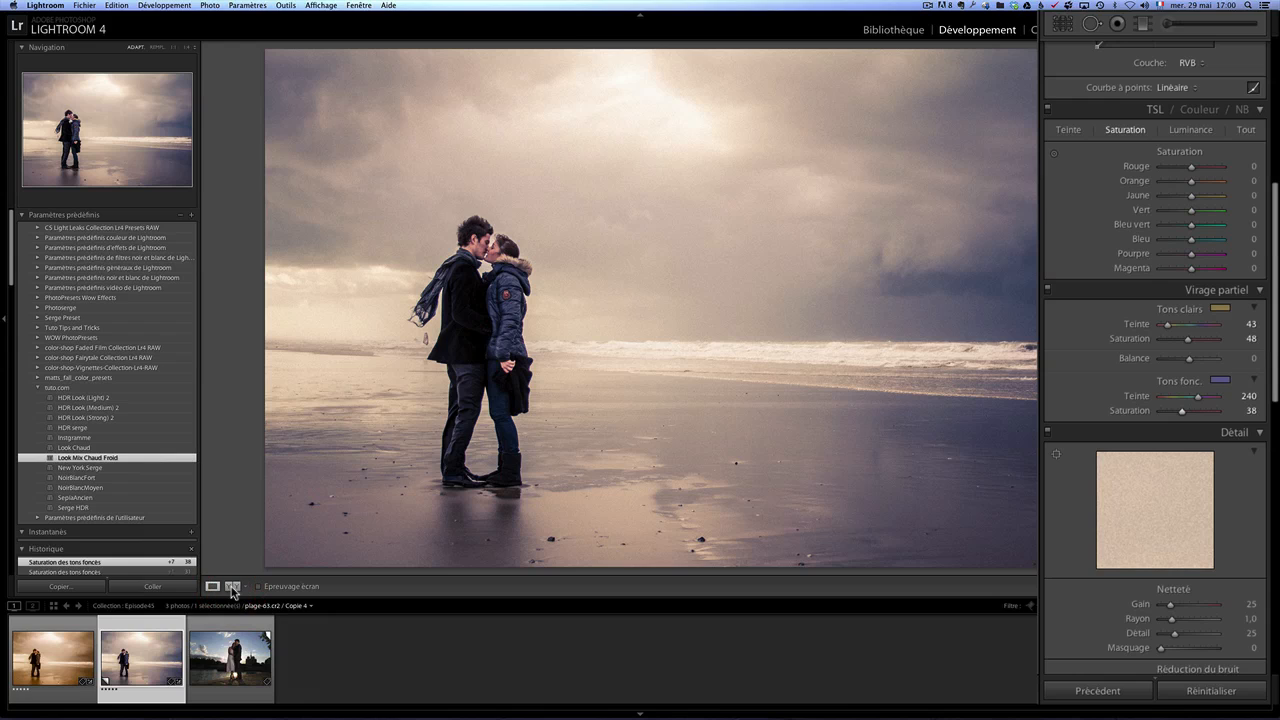
pyautogui.press('super+apostrophe')
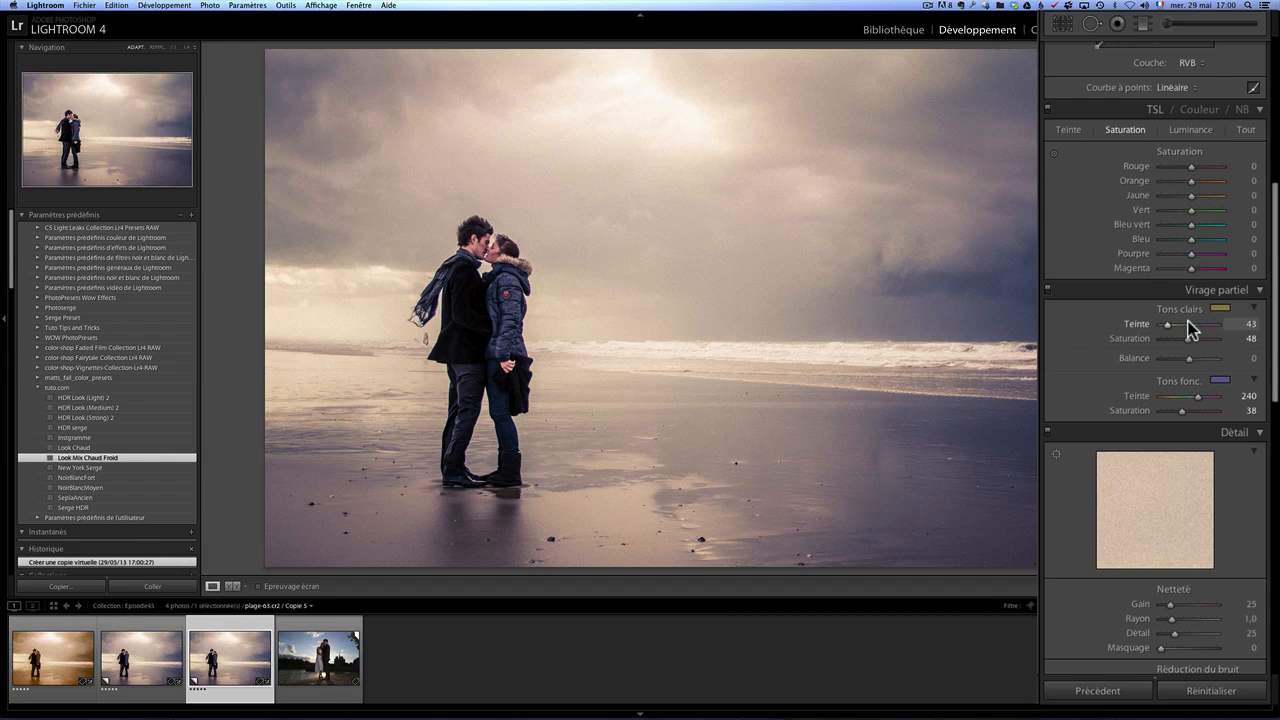
# Tint the new copy's split-toning highlights blue with hue 229 and saturation 19
pyautogui.click(1224, 309)
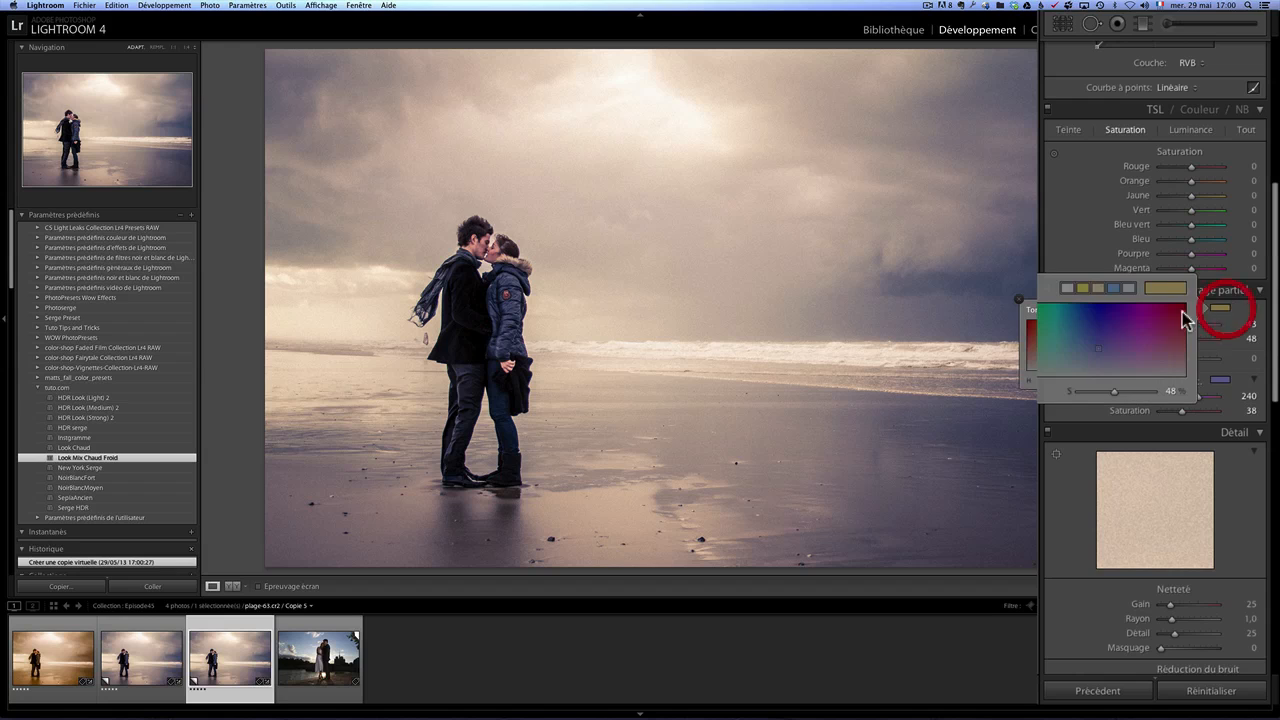
pyautogui.click(1091, 309)
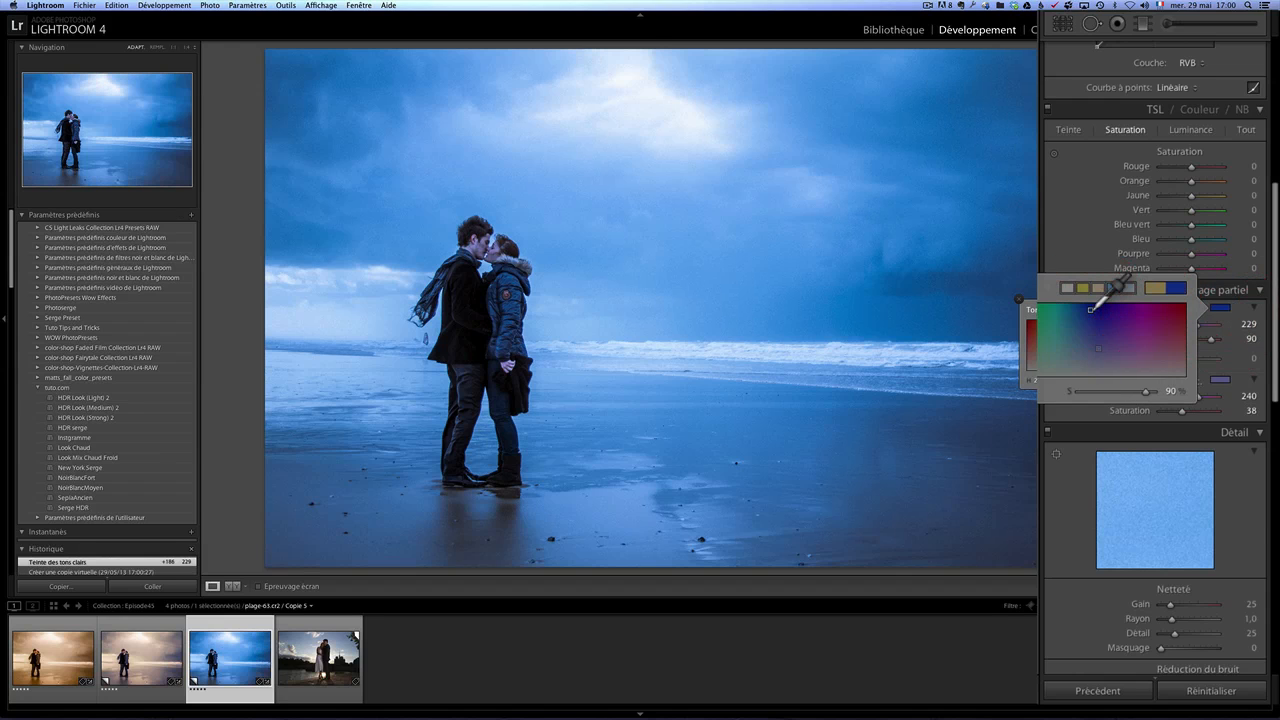
pyautogui.click(1019, 299)
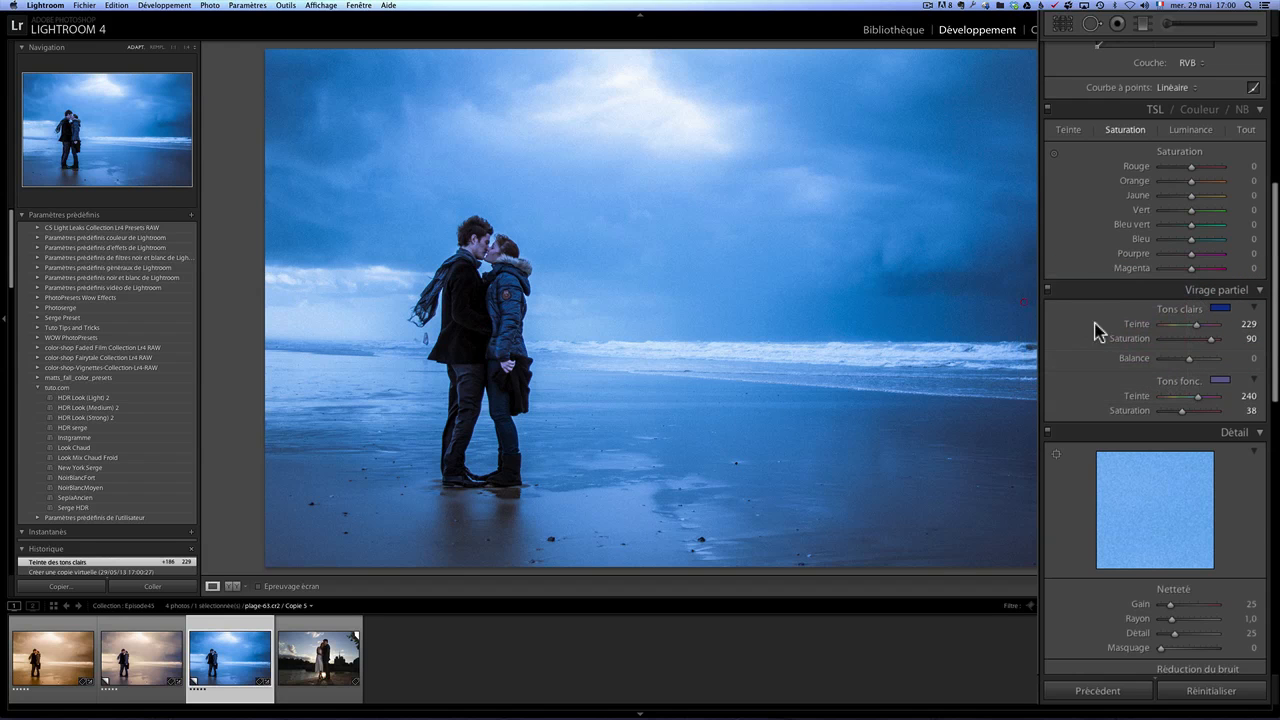
pyautogui.click(1182, 338)
pyautogui.moveTo(1177, 338)
pyautogui.mouseDown()
pyautogui.moveTo(1178, 362)
pyautogui.moveTo(1173, 347)
pyautogui.mouseUp()
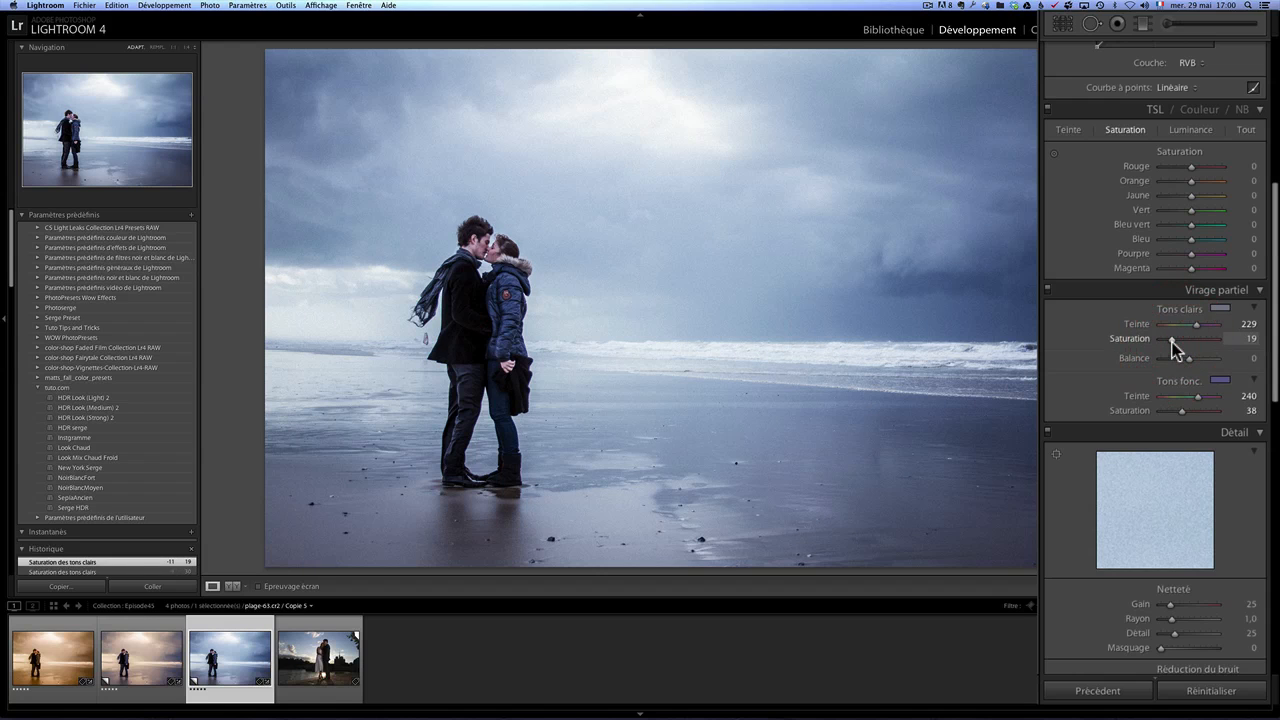
# Save the cold blue toning as a develop preset named "Look Froid" in the tuto.com folder
pyautogui.click(191, 215)
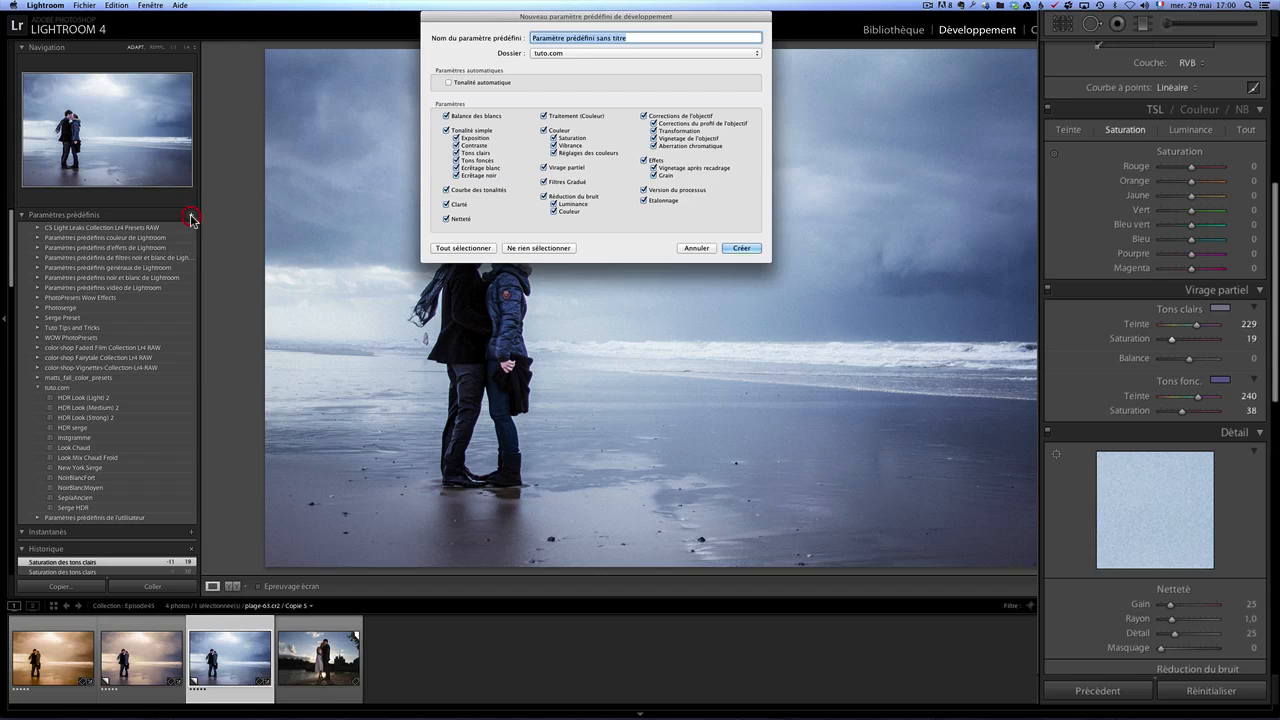
pyautogui.write('Lo')
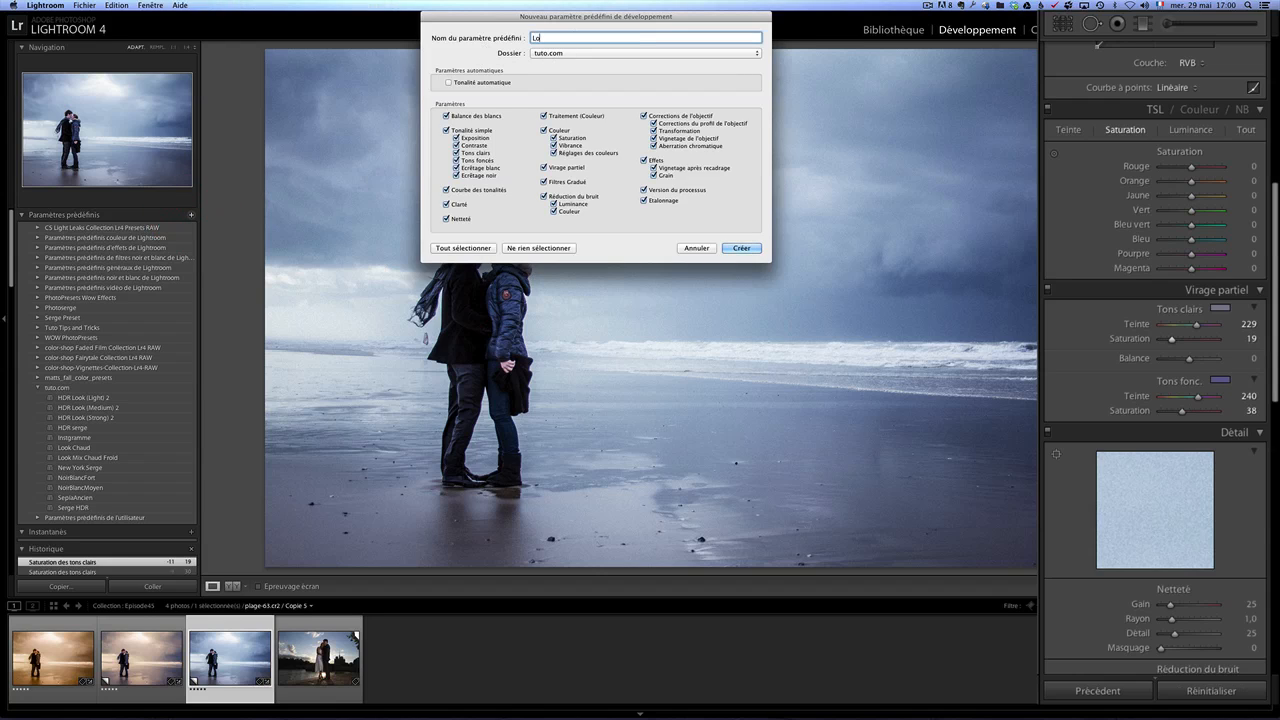
pyautogui.write('ok Froid')
pyautogui.click(742, 250)
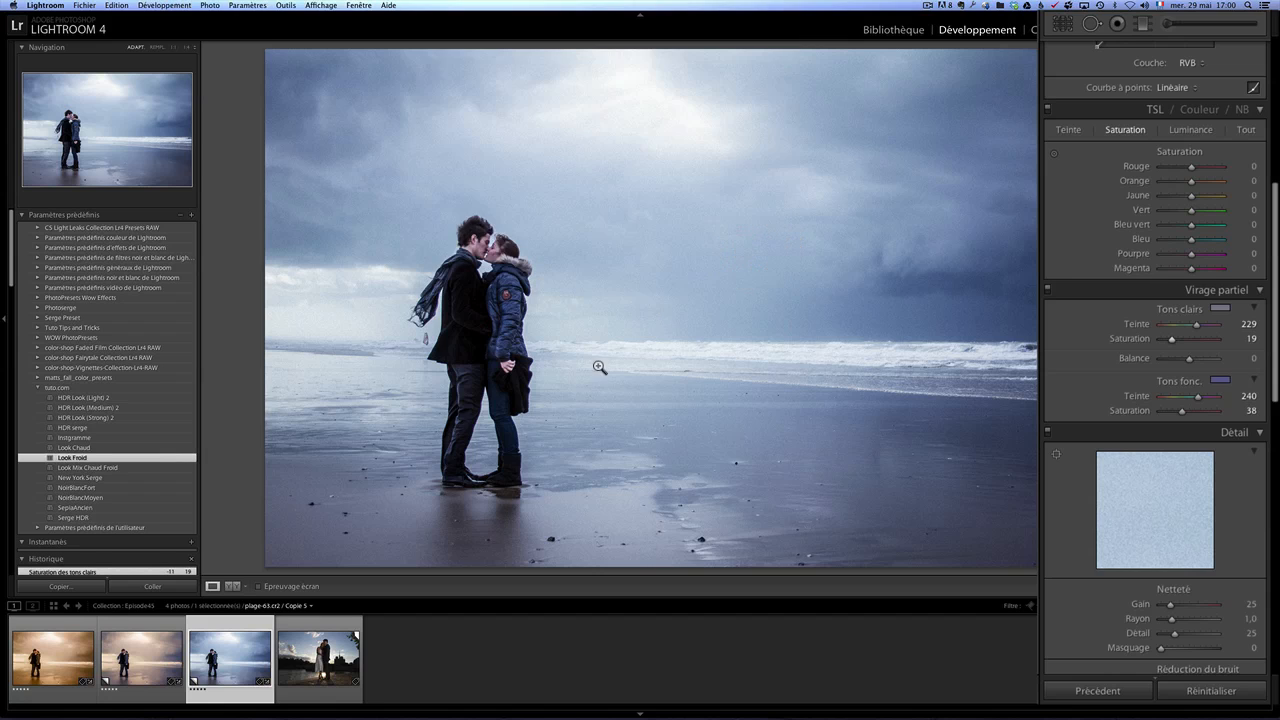
# Compare the warm, mixed and cold versions of the beach photo one after another
pyautogui.click(44, 672)
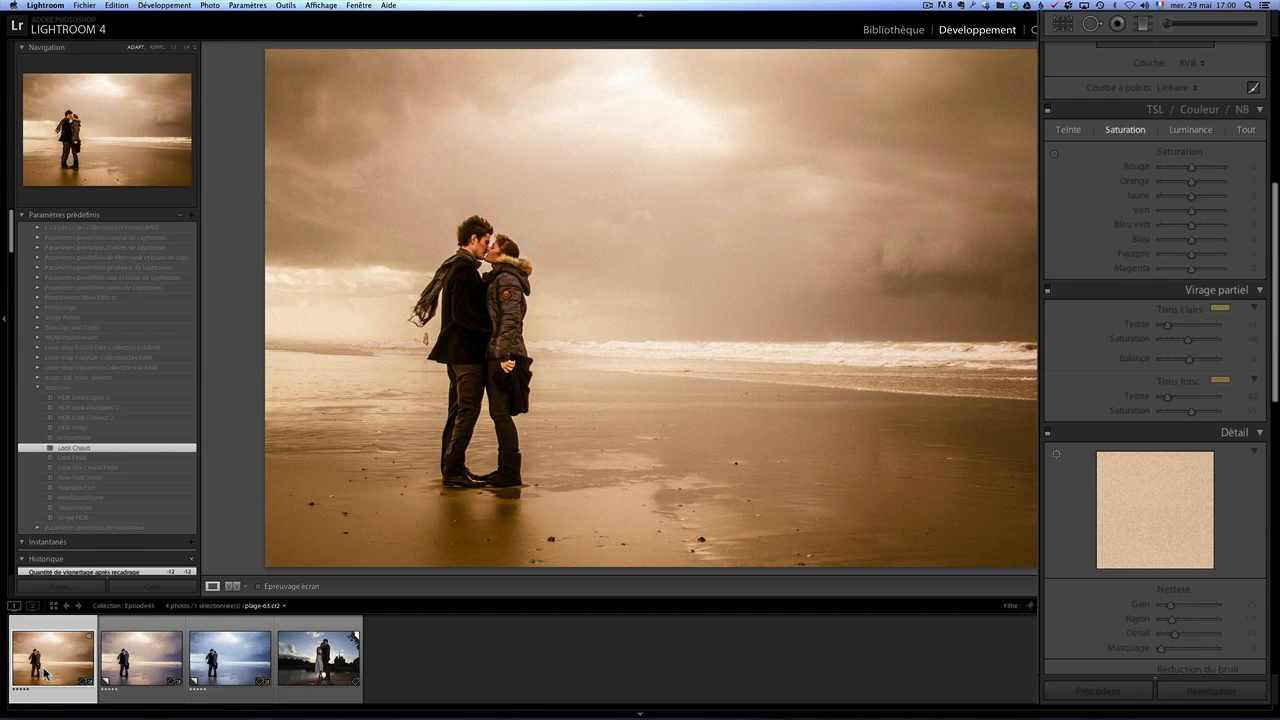
pyautogui.click(141, 651)
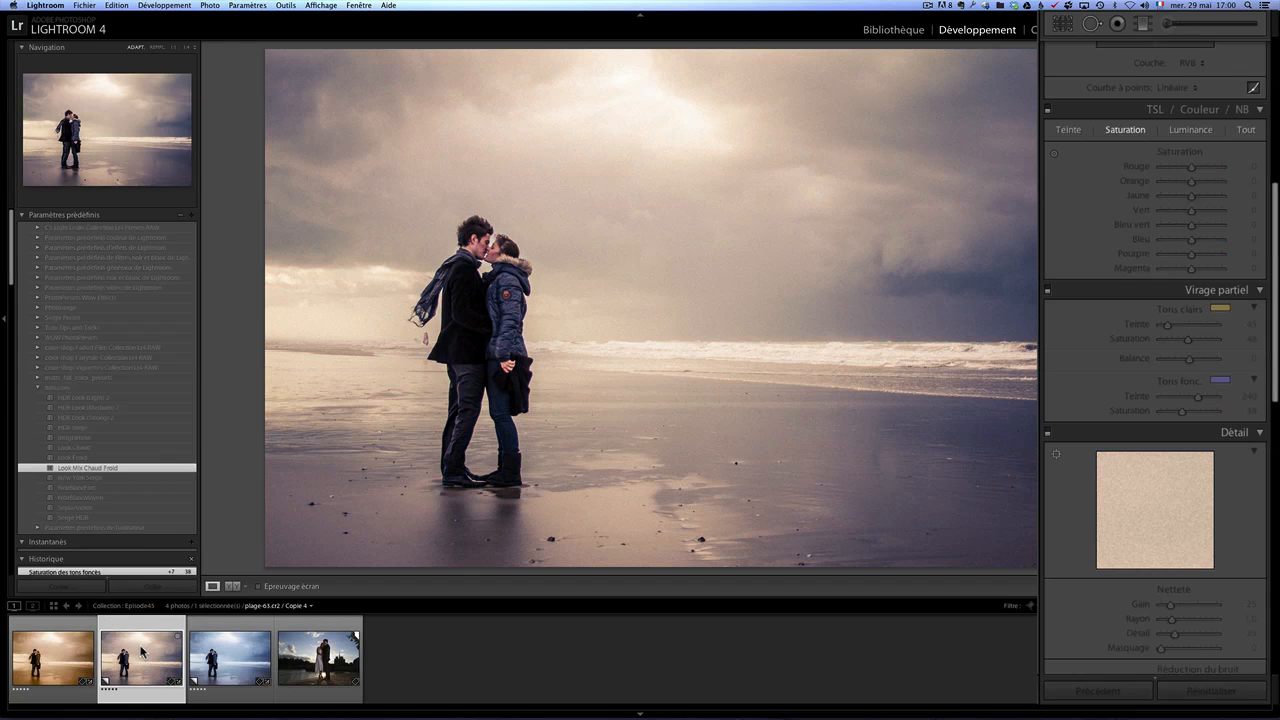
pyautogui.click(230, 651)
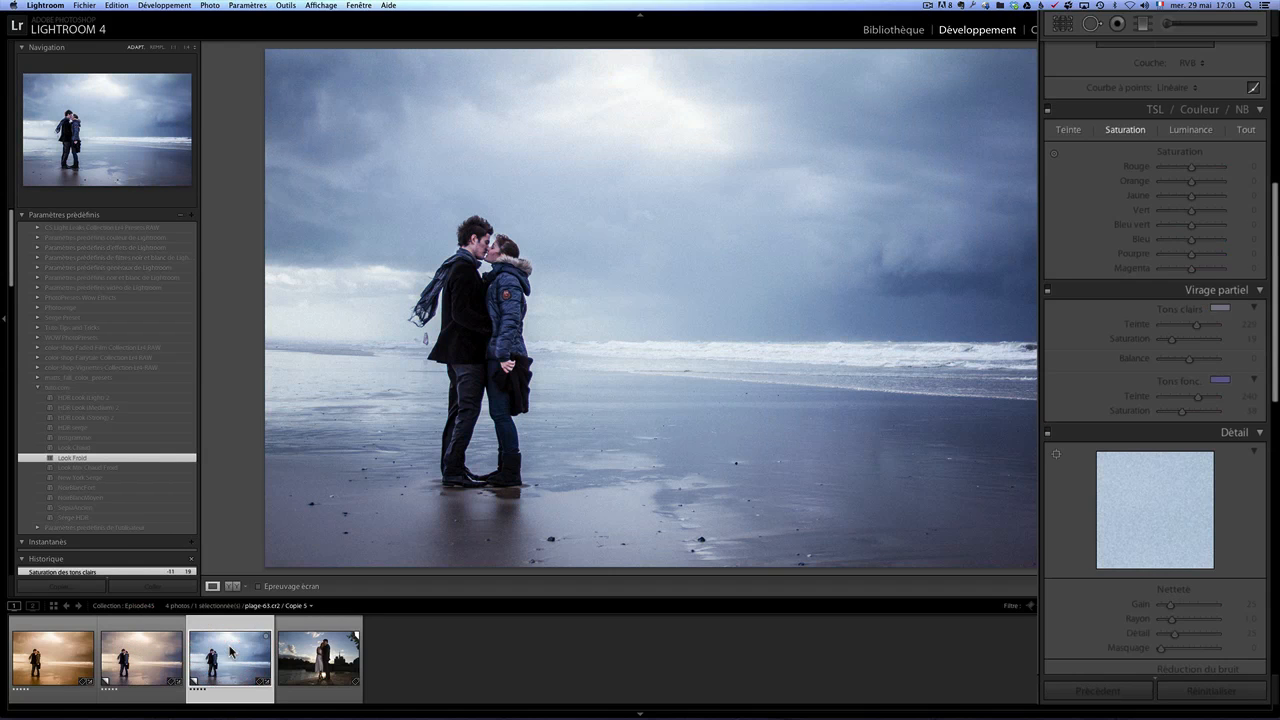
# Try the Look Chaud preset on the riverside couple photo Love-63.dng and replace it with the Look Froid preset
pyautogui.click(318, 655)
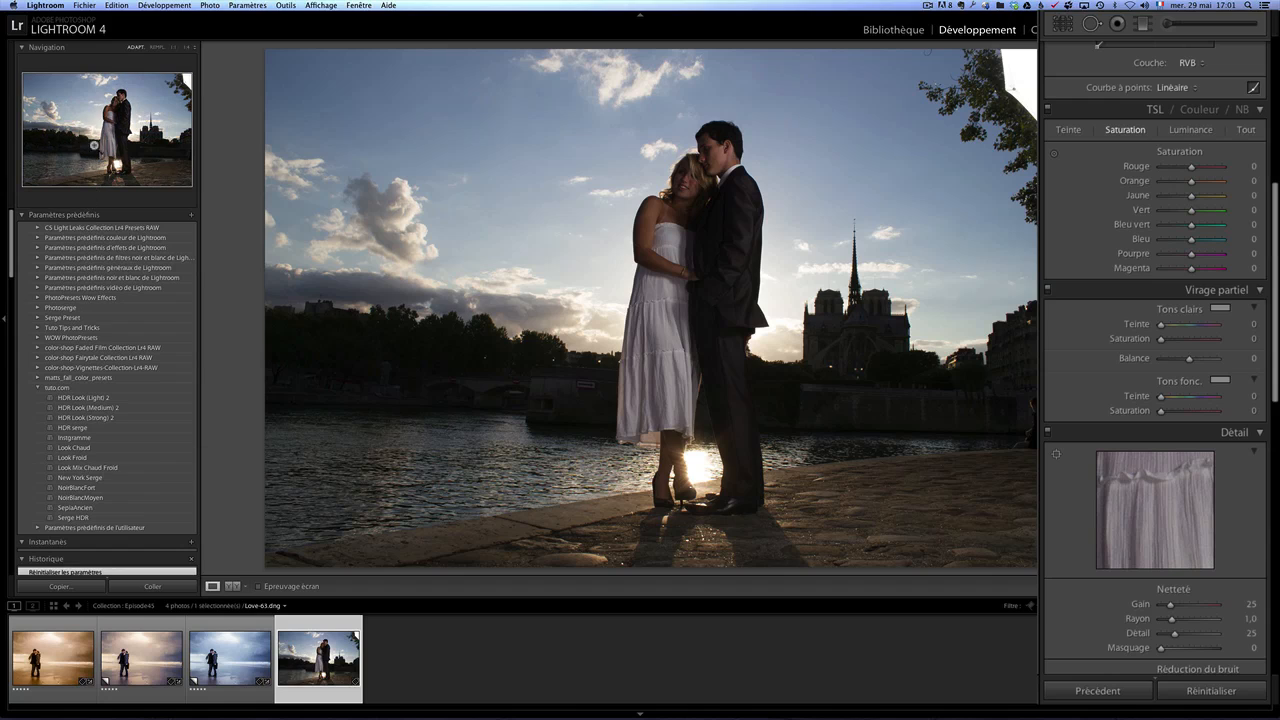
pyautogui.click(101, 449)
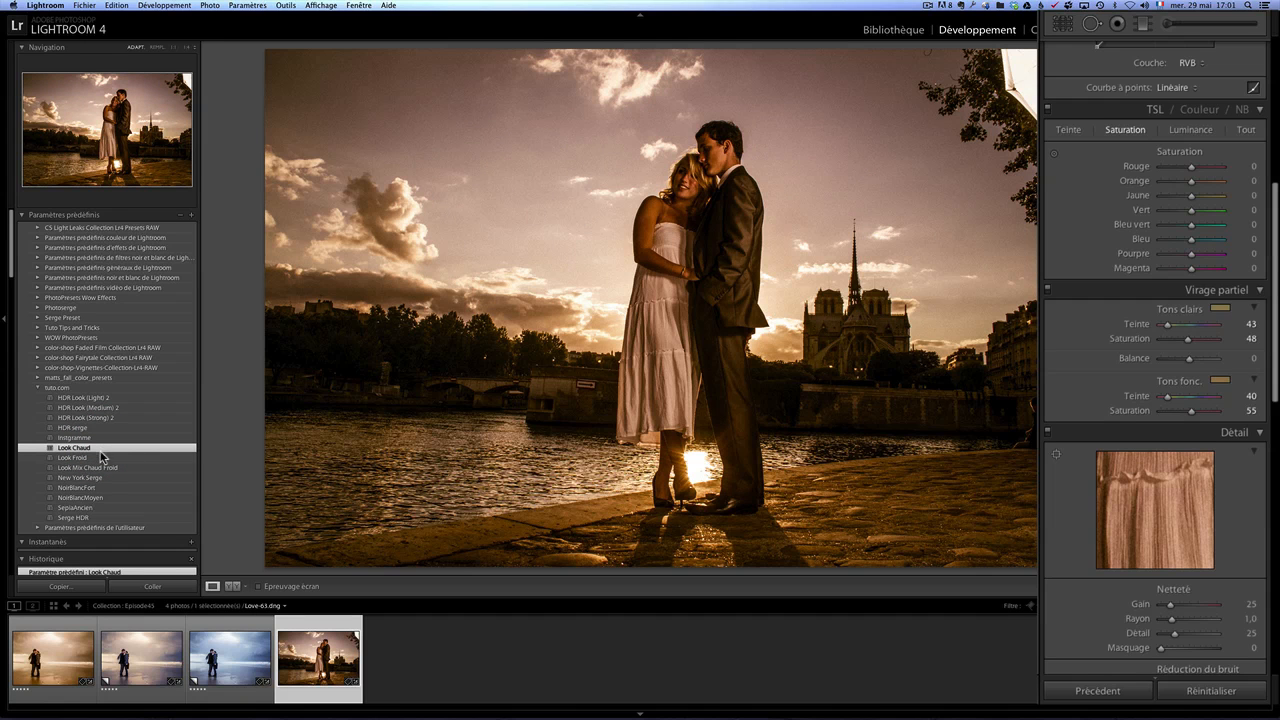
pyautogui.click(100, 457)
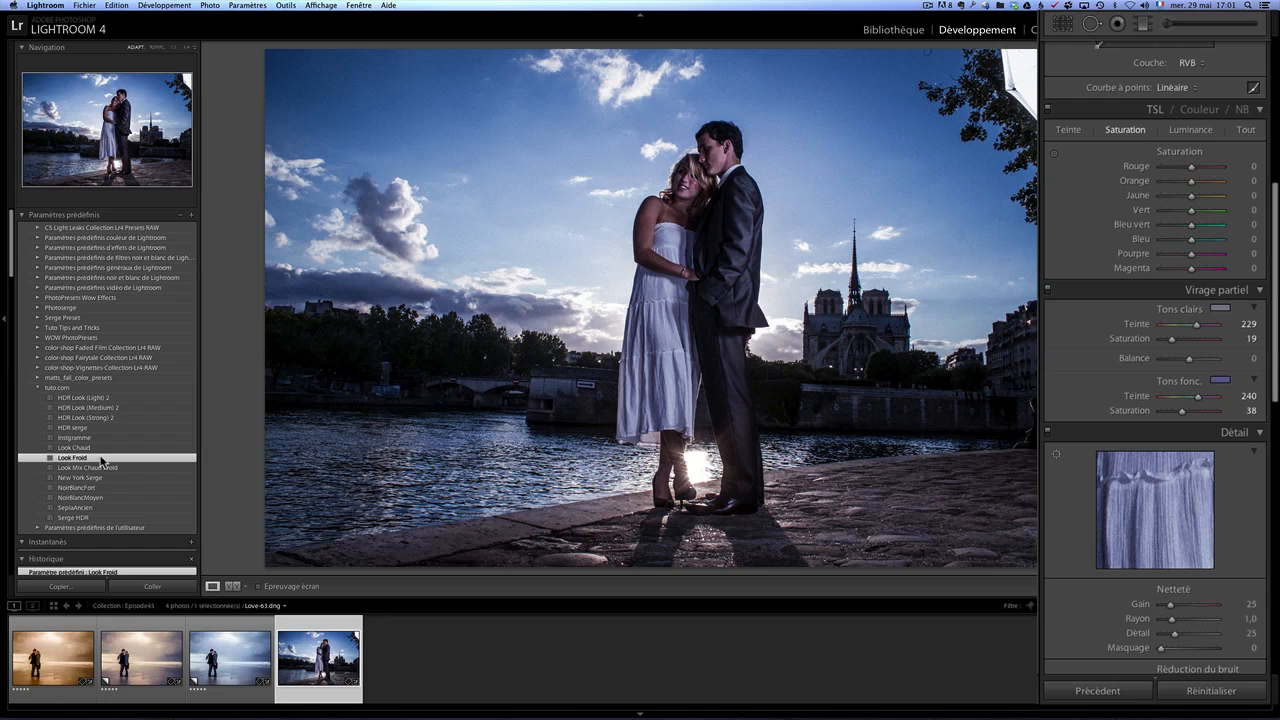
# Try the Look Mix Chaud Froid preset on the riverside couple photo and replace it with the Look Chaud preset
pyautogui.click(113, 467)
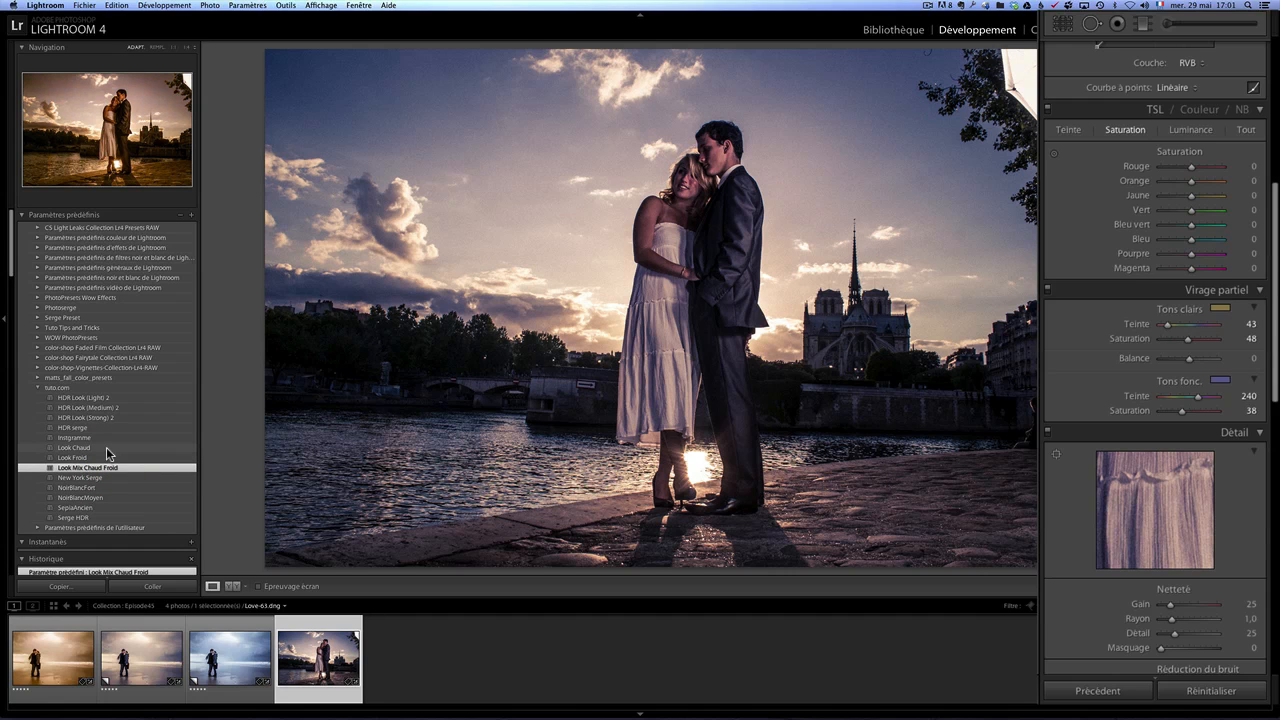
pyautogui.click(106, 447)
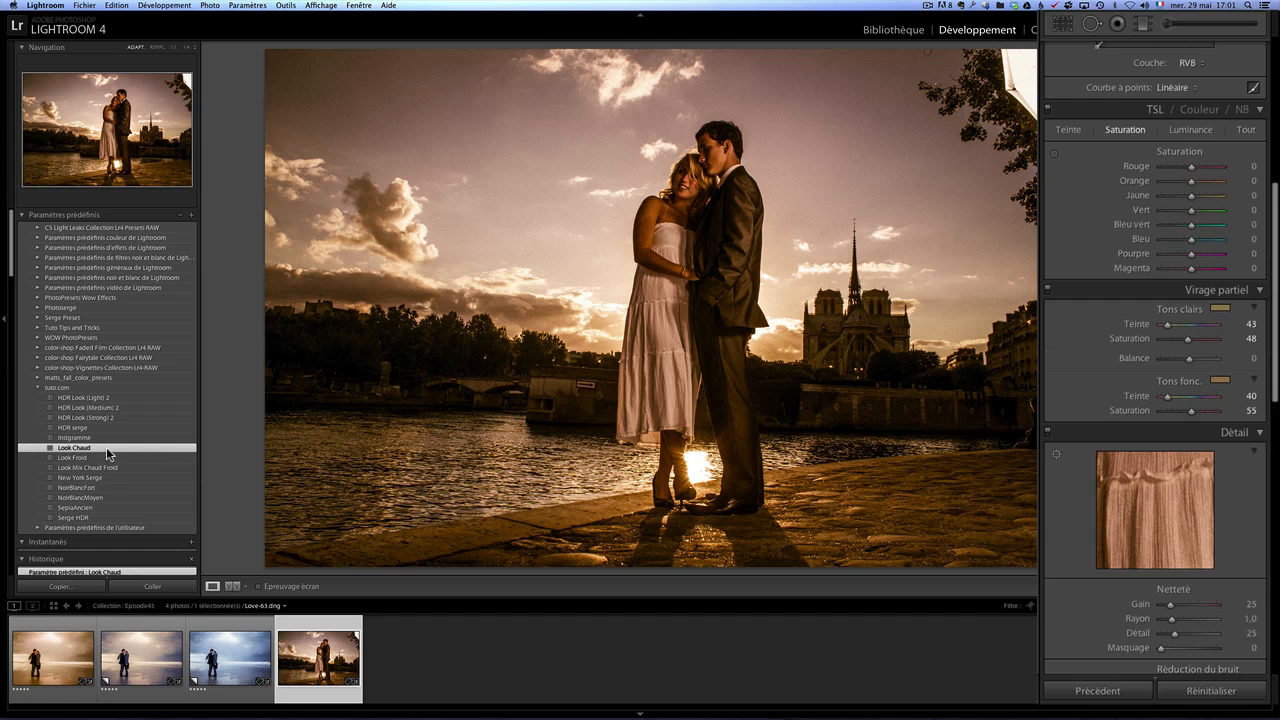
# Crop the riverside photo inward from its right edge to cut off the white object, keeping the original aspect ratio
pyautogui.scroll(5, 1150, 186)
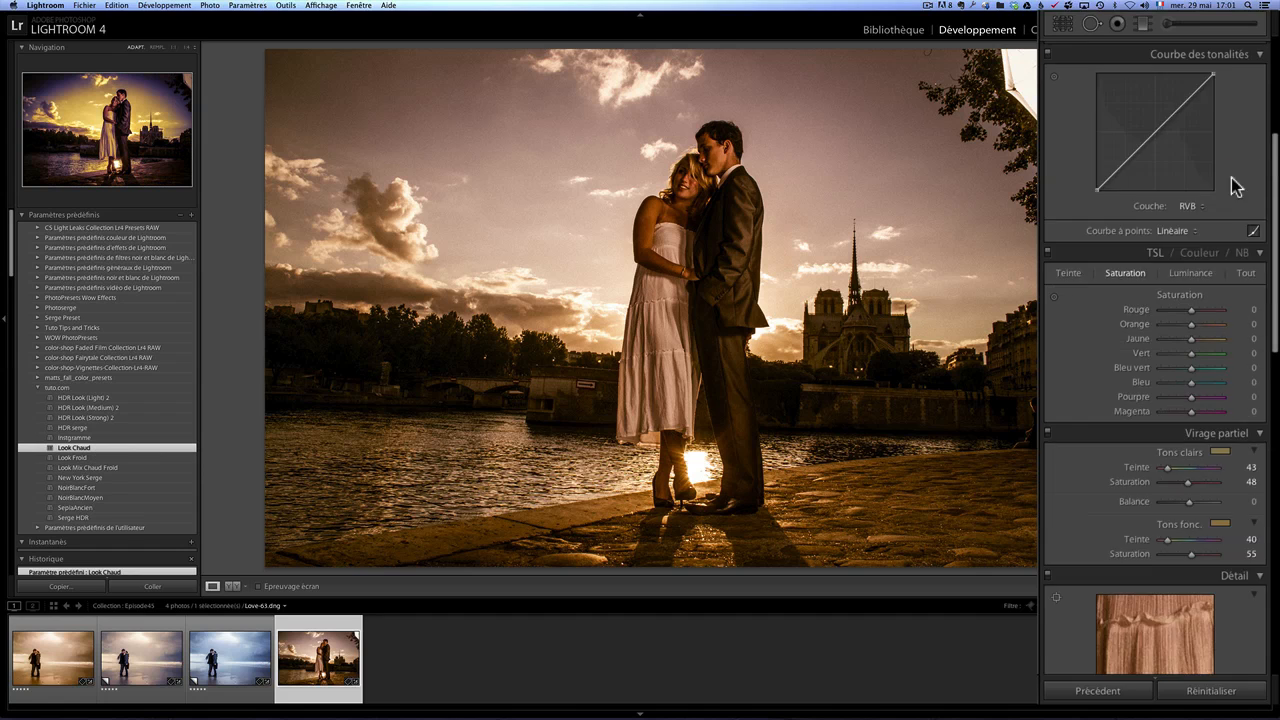
pyautogui.click(1064, 23)
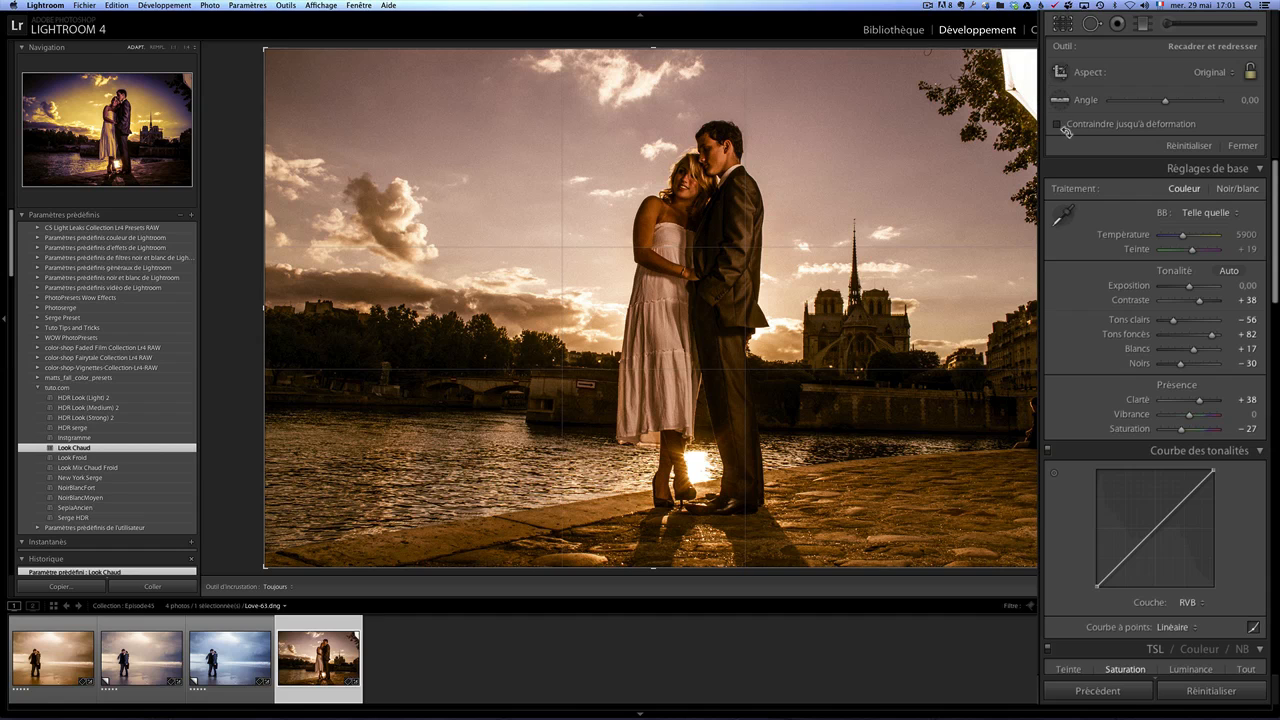
pyautogui.moveTo(1038, 312); pyautogui.dragTo(973, 308)
pyautogui.press('Return')
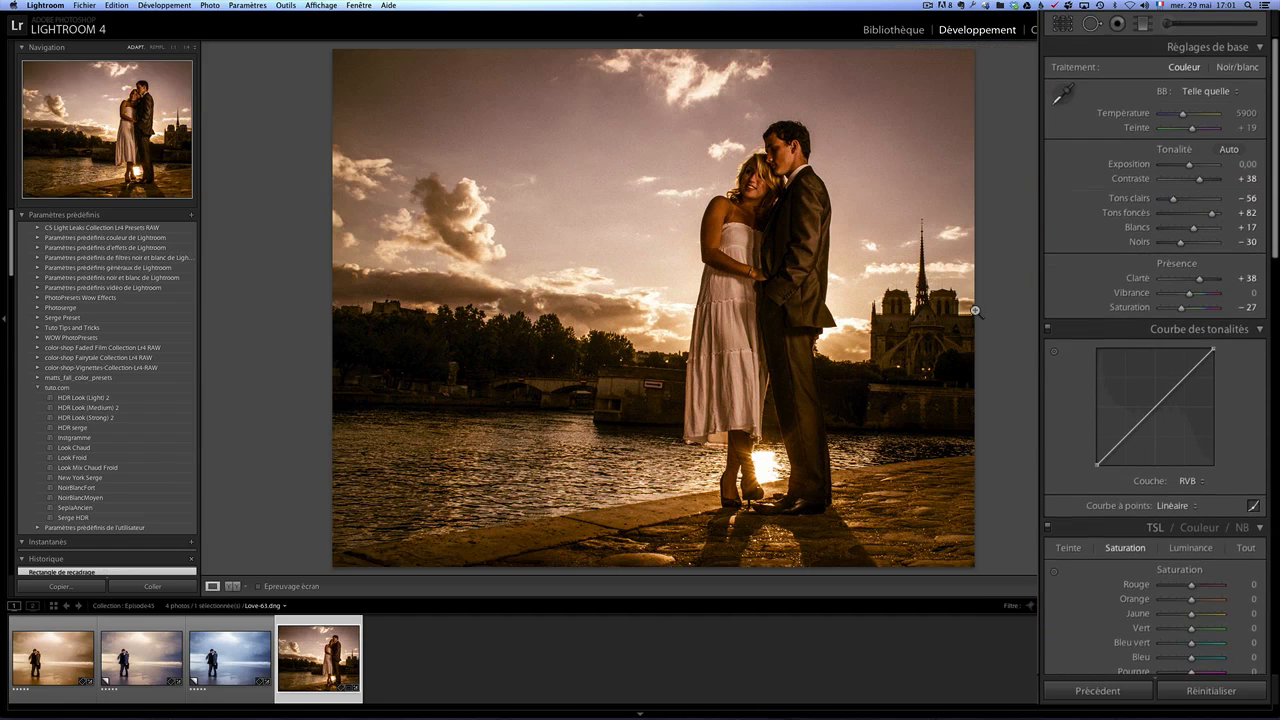
# Brighten the couple's faces with an adjustment brush of size 12, resetting its effects and setting only exposure to 0,60
pyautogui.click(1168, 23)
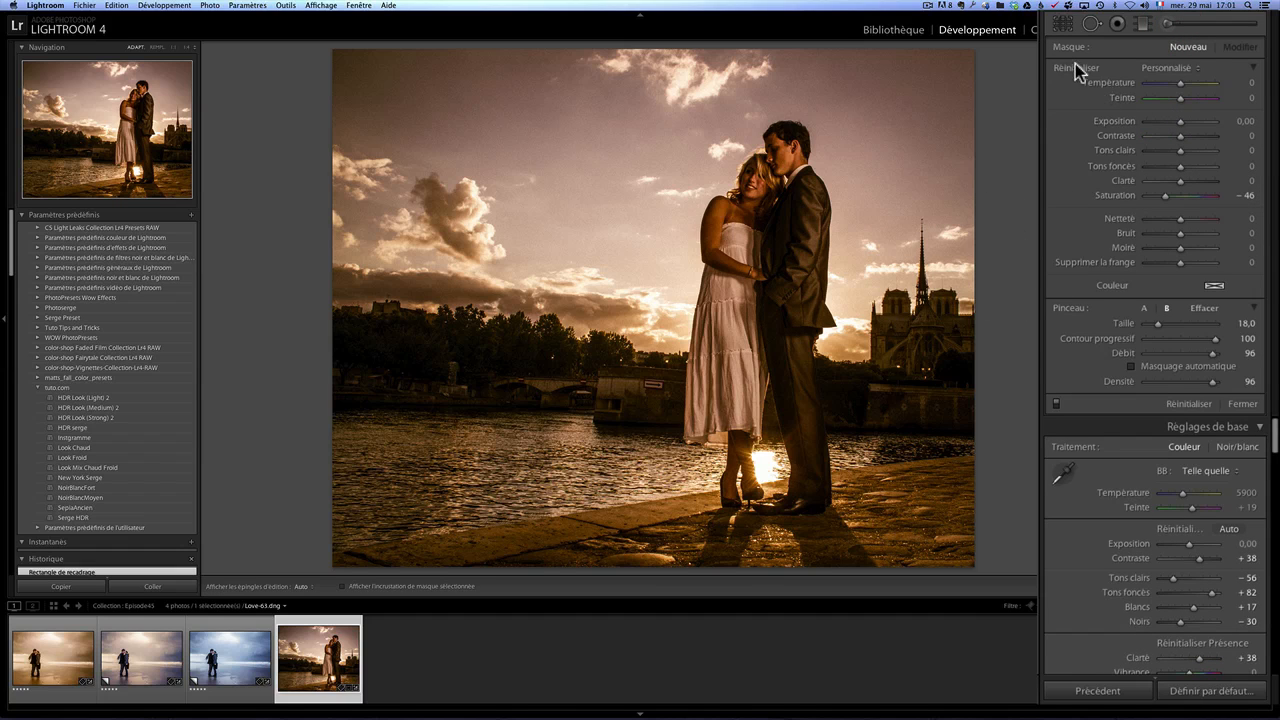
pyautogui.doubleClick(1077, 66)
pyautogui.moveTo(1182, 122); pyautogui.dragTo(1187, 122)
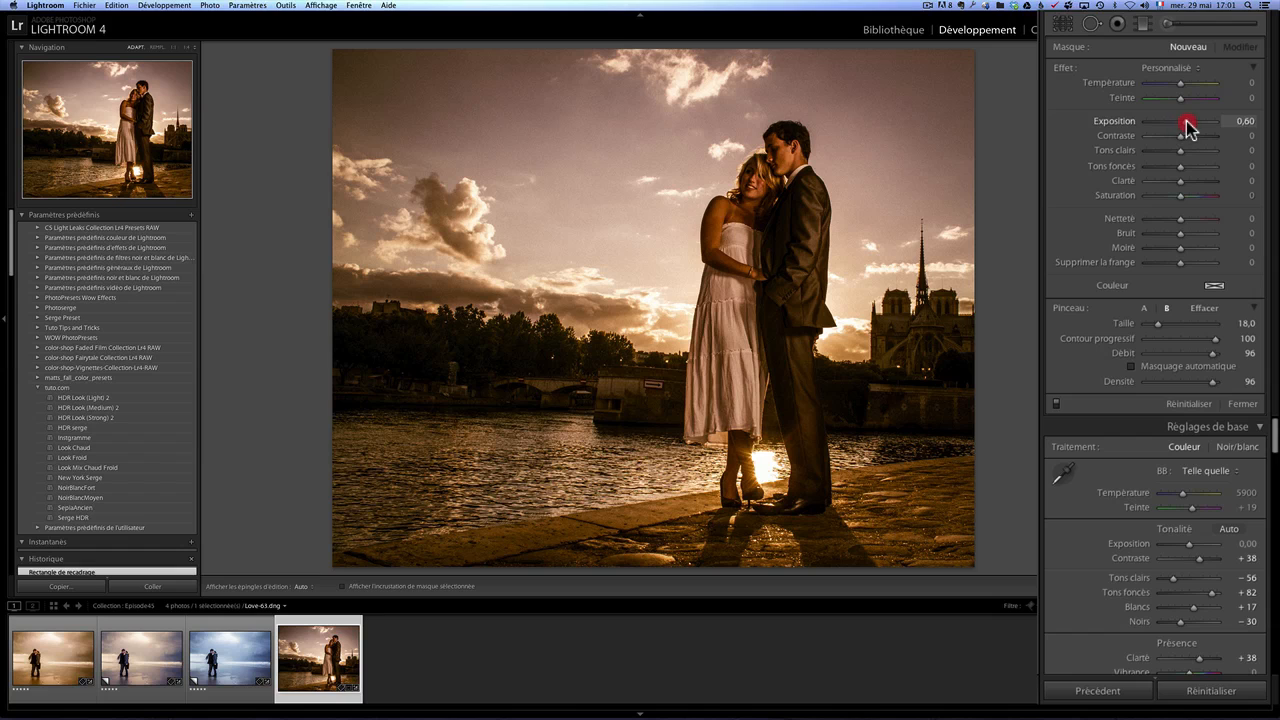
pyautogui.scroll(-3, 776, 216)
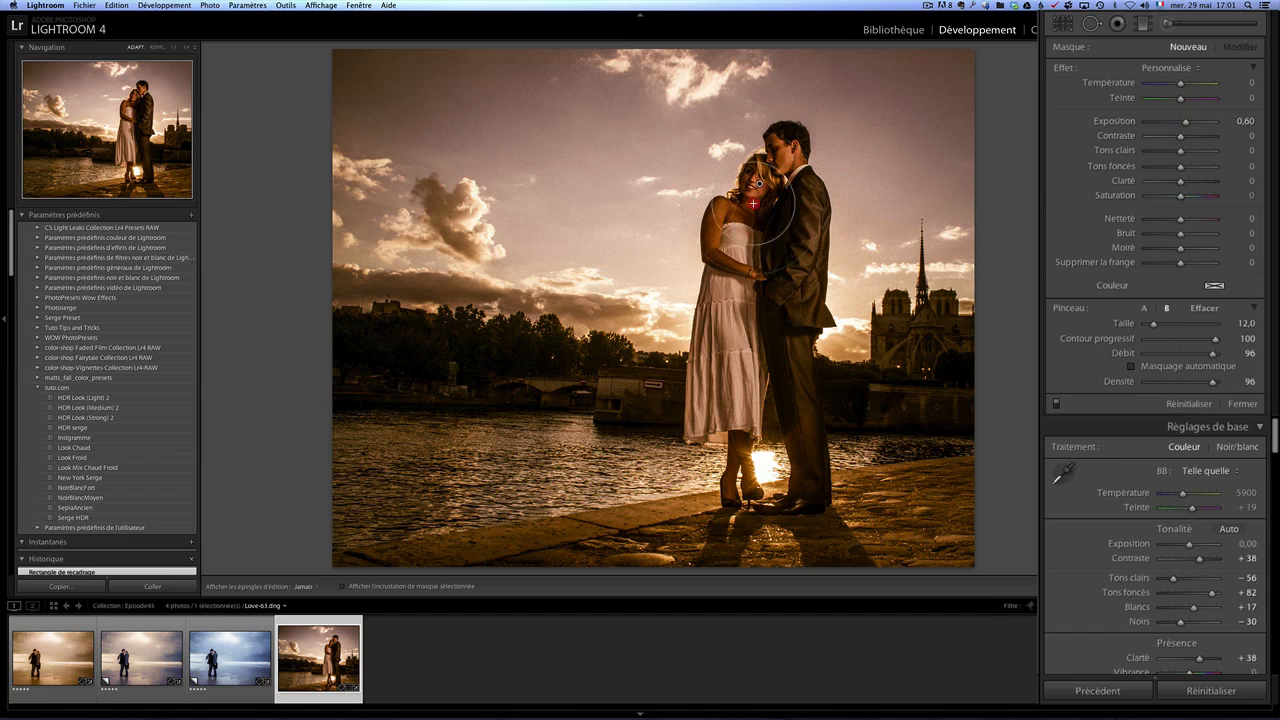
pyautogui.moveTo(759, 184)
pyautogui.mouseDown()
pyautogui.moveTo(754, 214)
pyautogui.moveTo(779, 168)
pyautogui.moveTo(766, 289)
pyautogui.moveTo(775, 218)
pyautogui.moveTo(759, 207)
pyautogui.moveTo(738, 317)
pyautogui.moveTo(742, 351)
pyautogui.moveTo(764, 367)
pyautogui.moveTo(757, 186)
pyautogui.moveTo(768, 258)
pyautogui.moveTo(789, 190)
pyautogui.mouseUp()
pyautogui.press('h')
pyautogui.press('h')
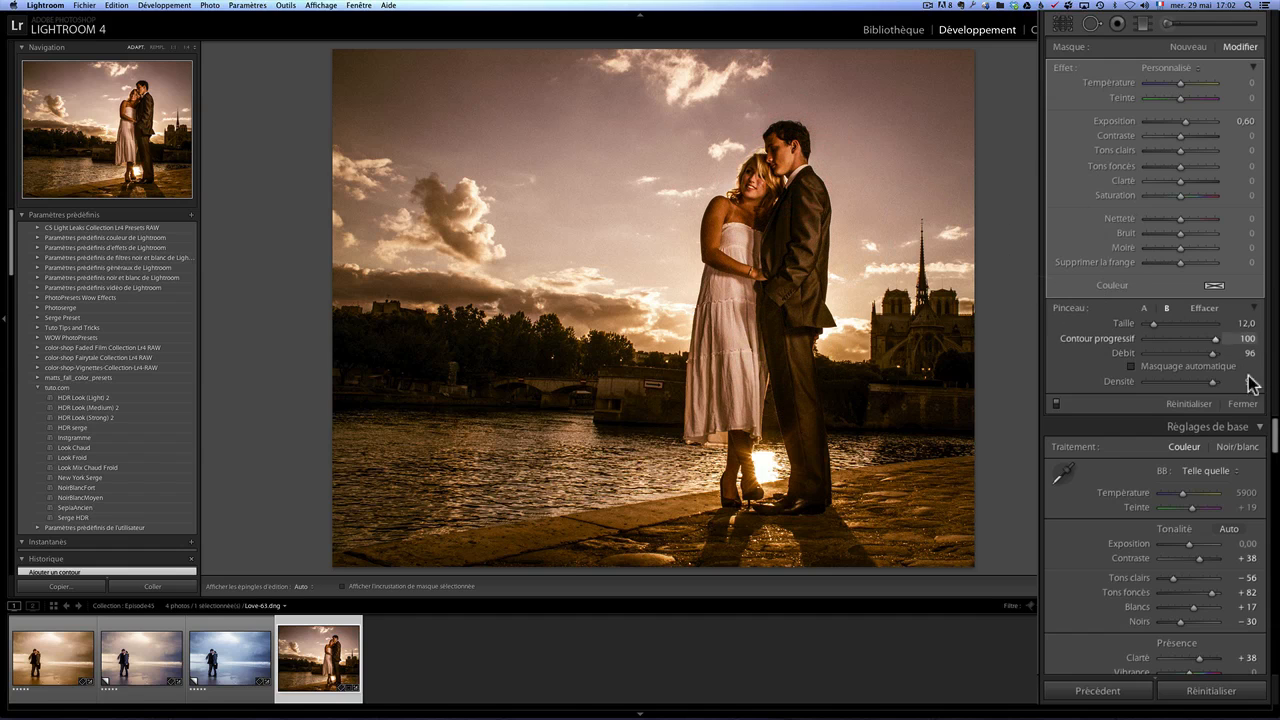
pyautogui.click(1243, 404)
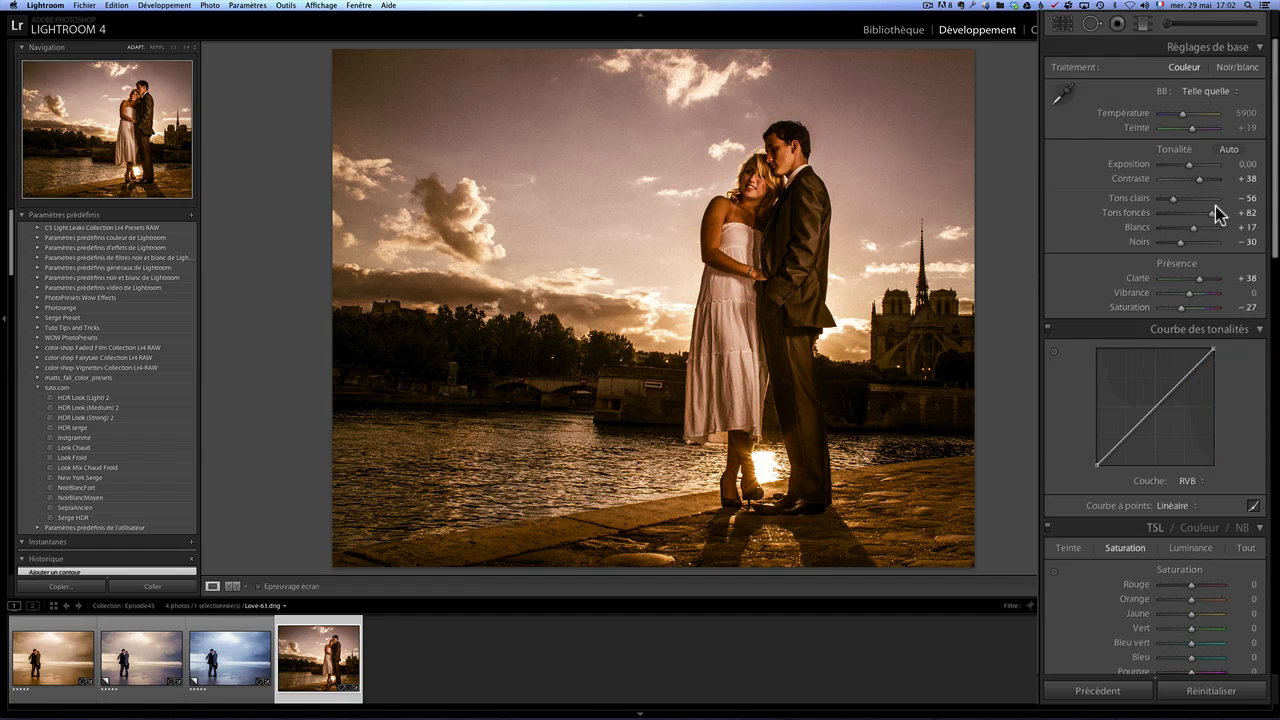
# Set the riverside photo's shadows (Tons foncés) to +100 and fine-tune its overall exposure
pyautogui.moveTo(1208, 216); pyautogui.dragTo(1218, 214)
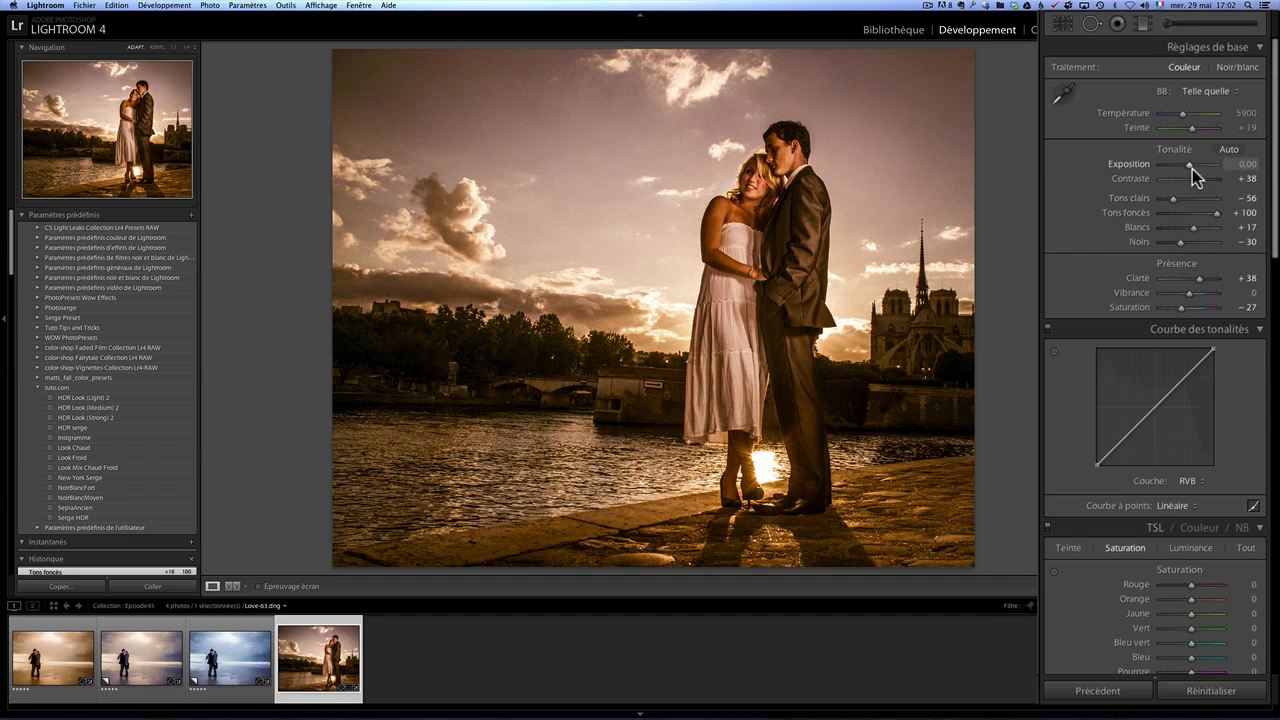
pyautogui.moveTo(1193, 170); pyautogui.dragTo(1192, 168)
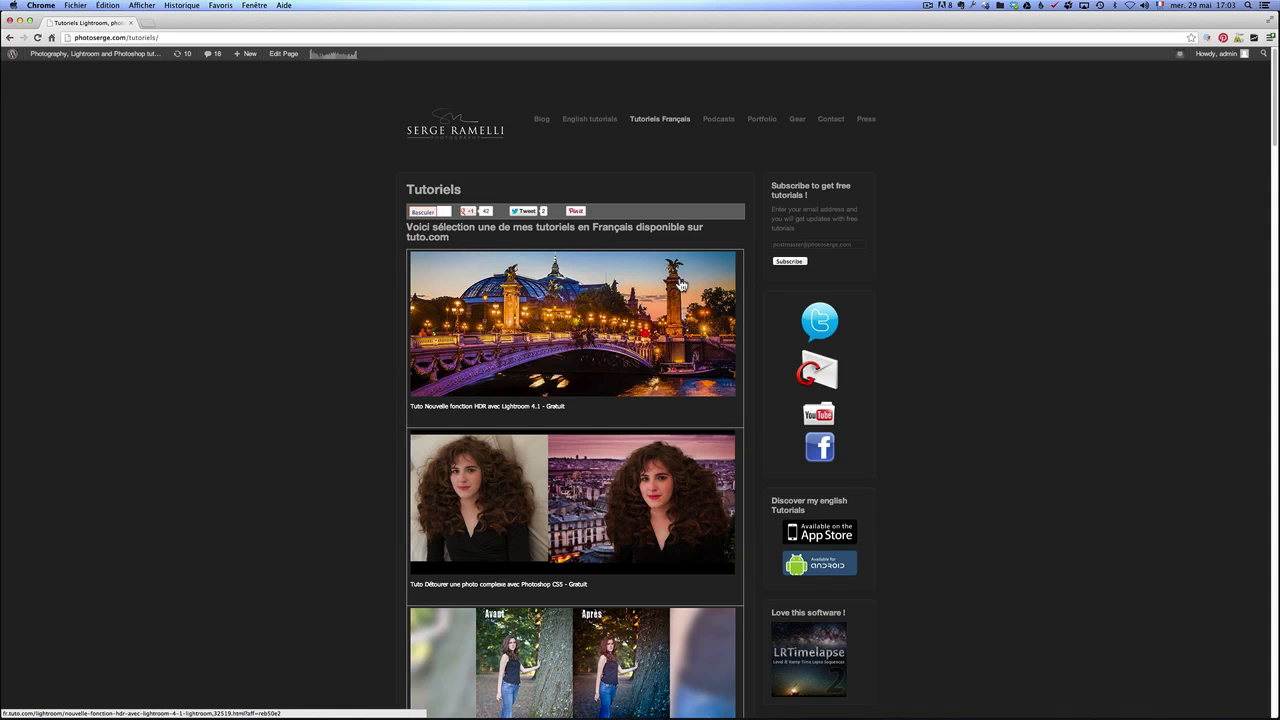
# Switch to Chrome and look through the French tutorials page on photoserge.com, covering the free tutorials and the Lightroom 4 and Photoshop courses
pyautogui.scroll(-3, 679, 285)
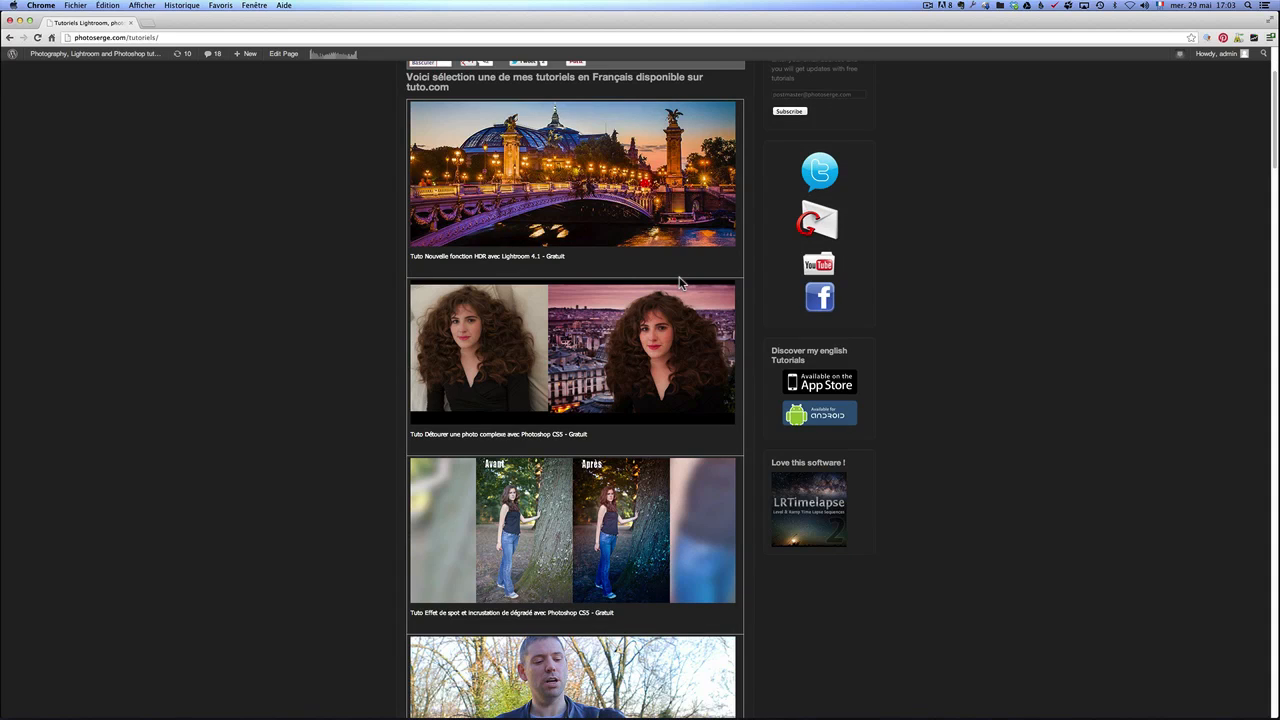
pyautogui.scroll(-12, 651, 240)
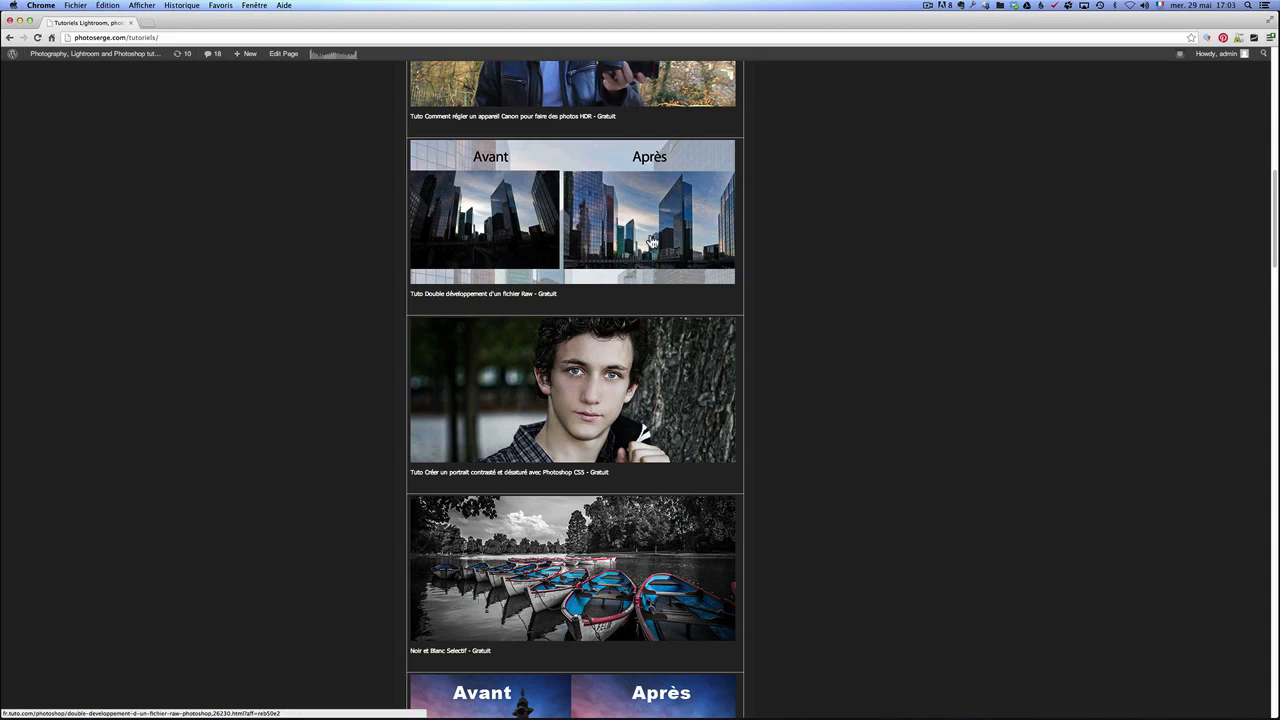
pyautogui.scroll(-13, 651, 240)
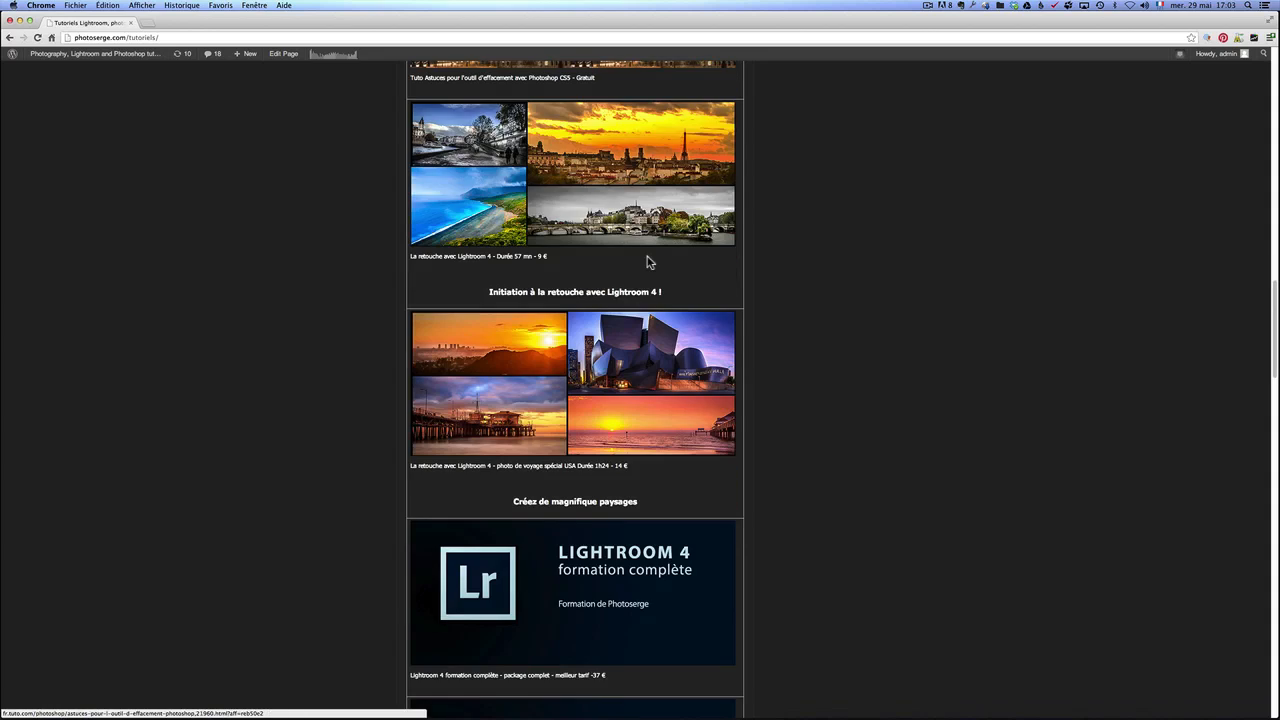
pyautogui.scroll(-3, 647, 262)
pyautogui.scroll(-4, 703, 398)
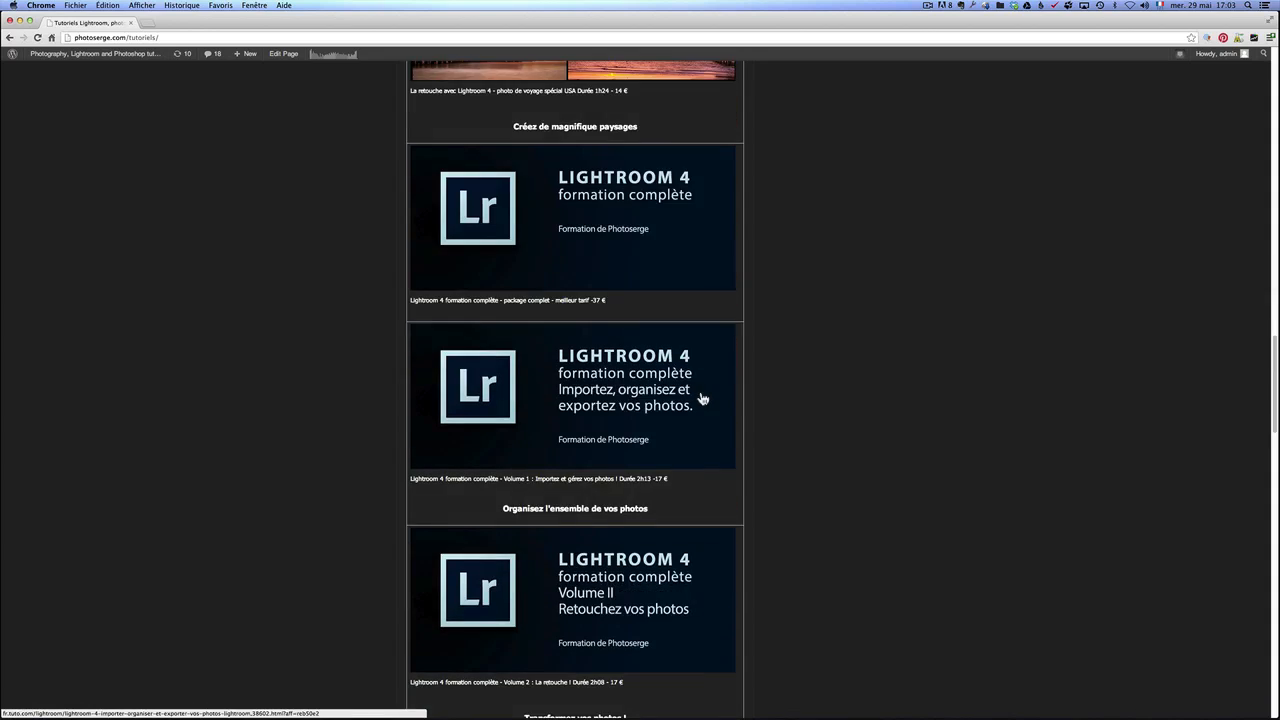
pyautogui.scroll(-12, 703, 398)
pyautogui.scroll(9, 703, 398)
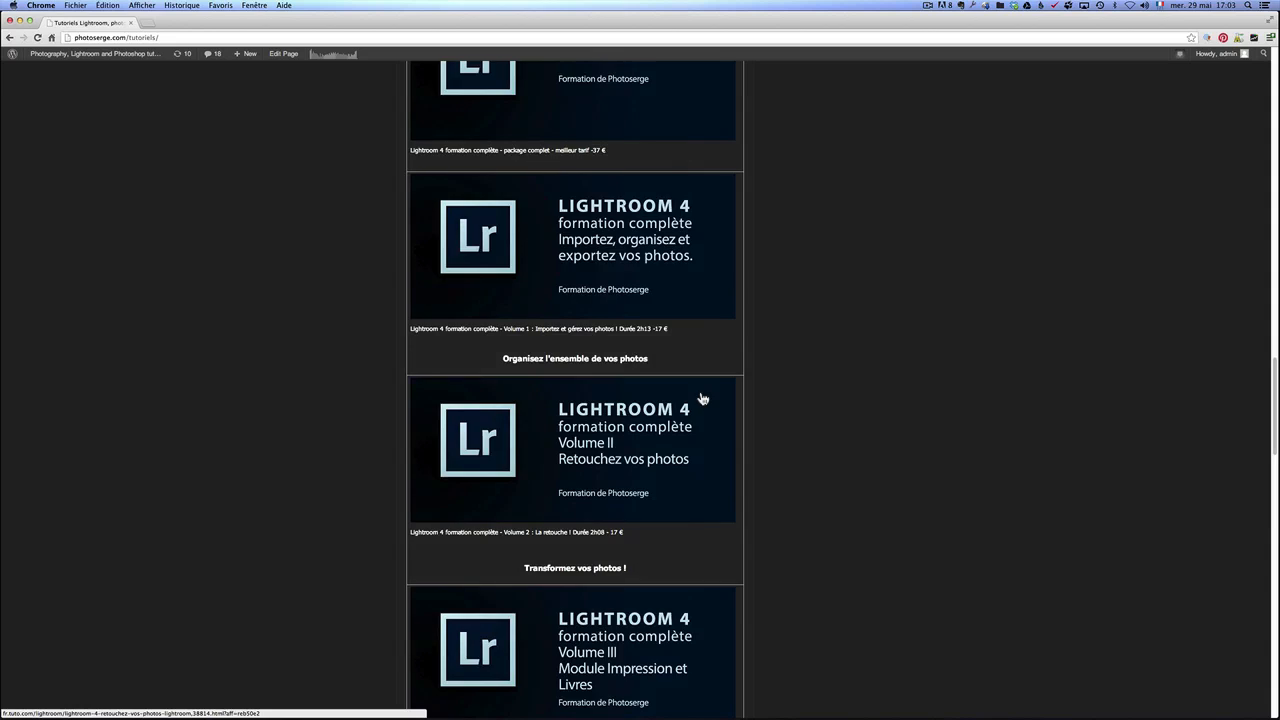
pyautogui.scroll(18, 703, 398)
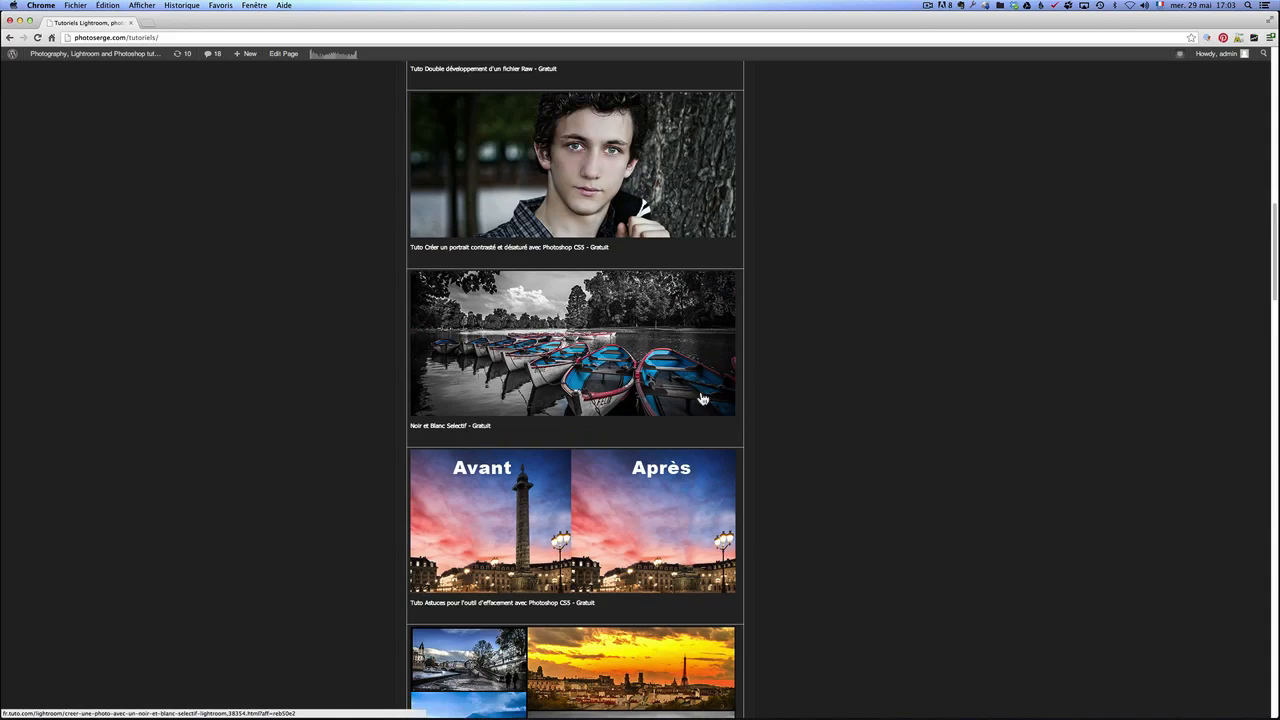
pyautogui.scroll(-20, 703, 398)
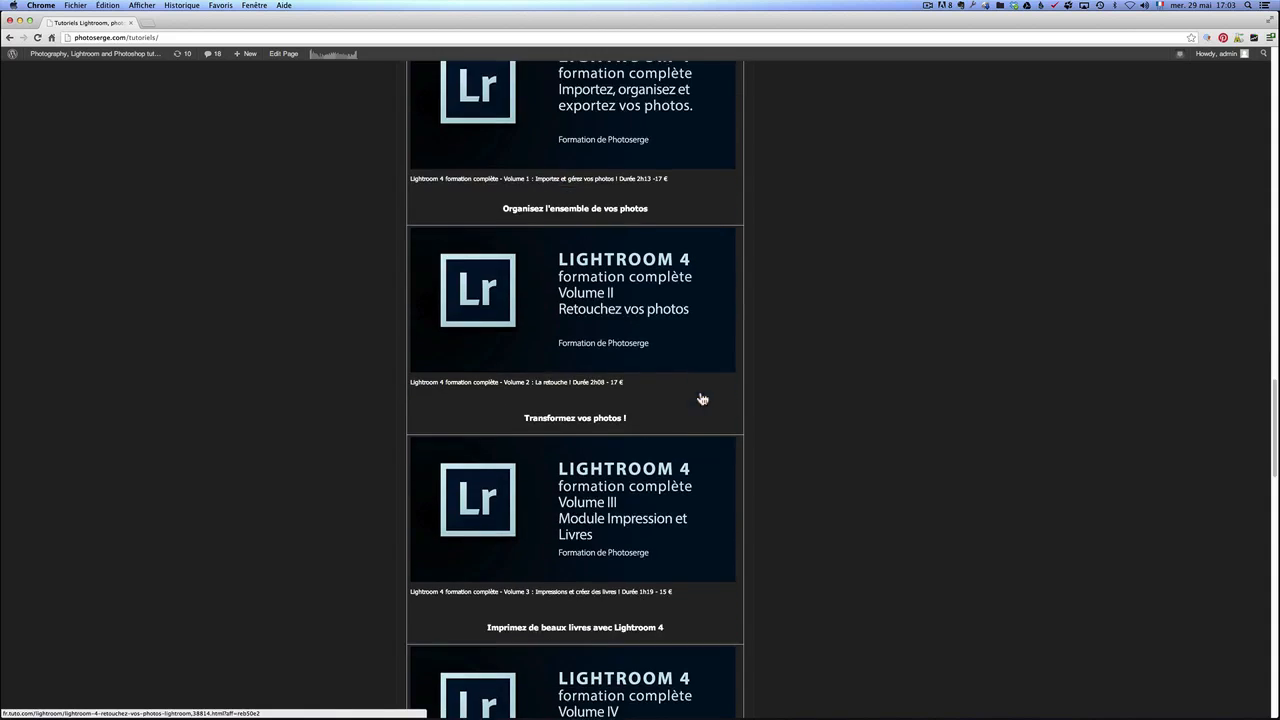
pyautogui.scroll(-20, 703, 398)
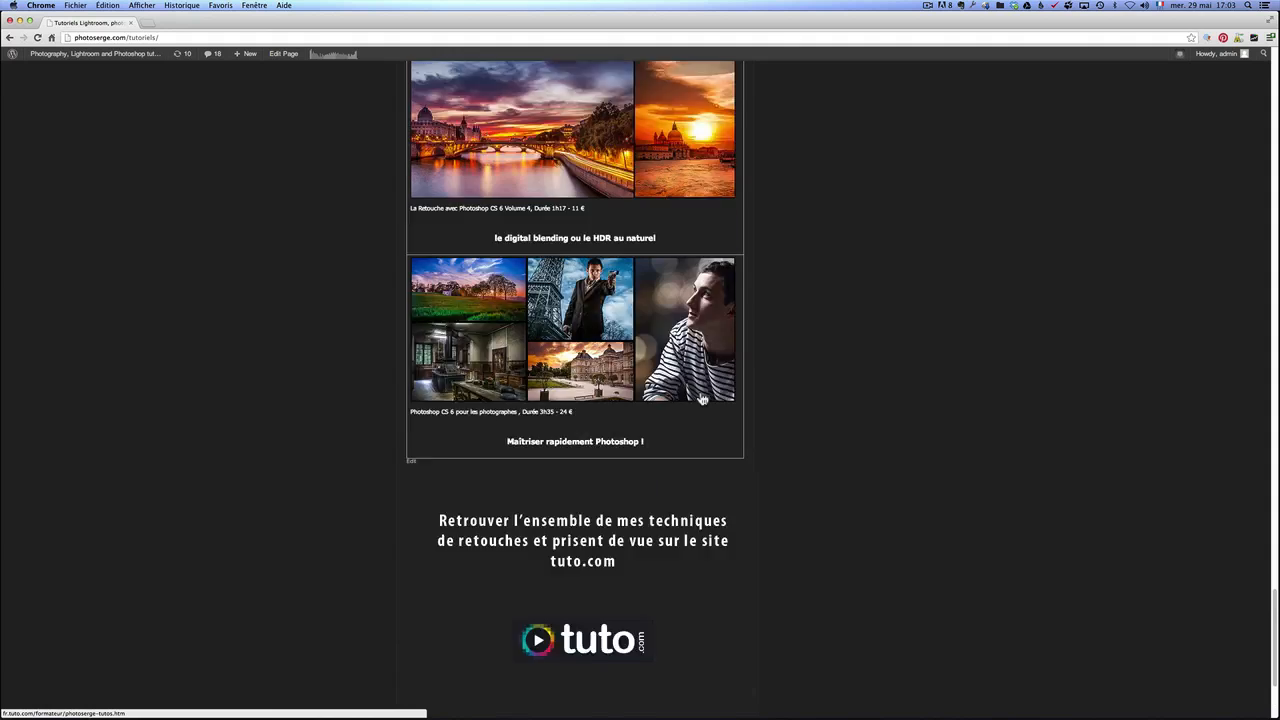
pyautogui.scroll(2, 703, 398)
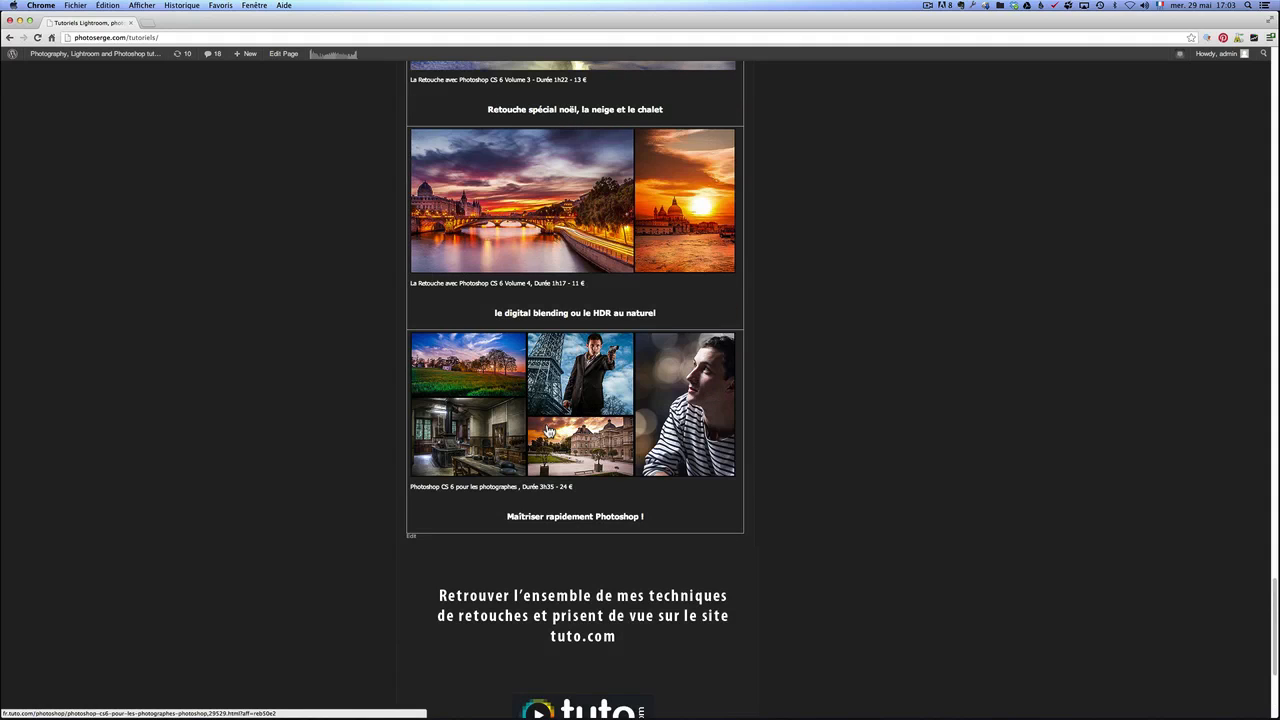
pyautogui.scroll(5, 646, 374)
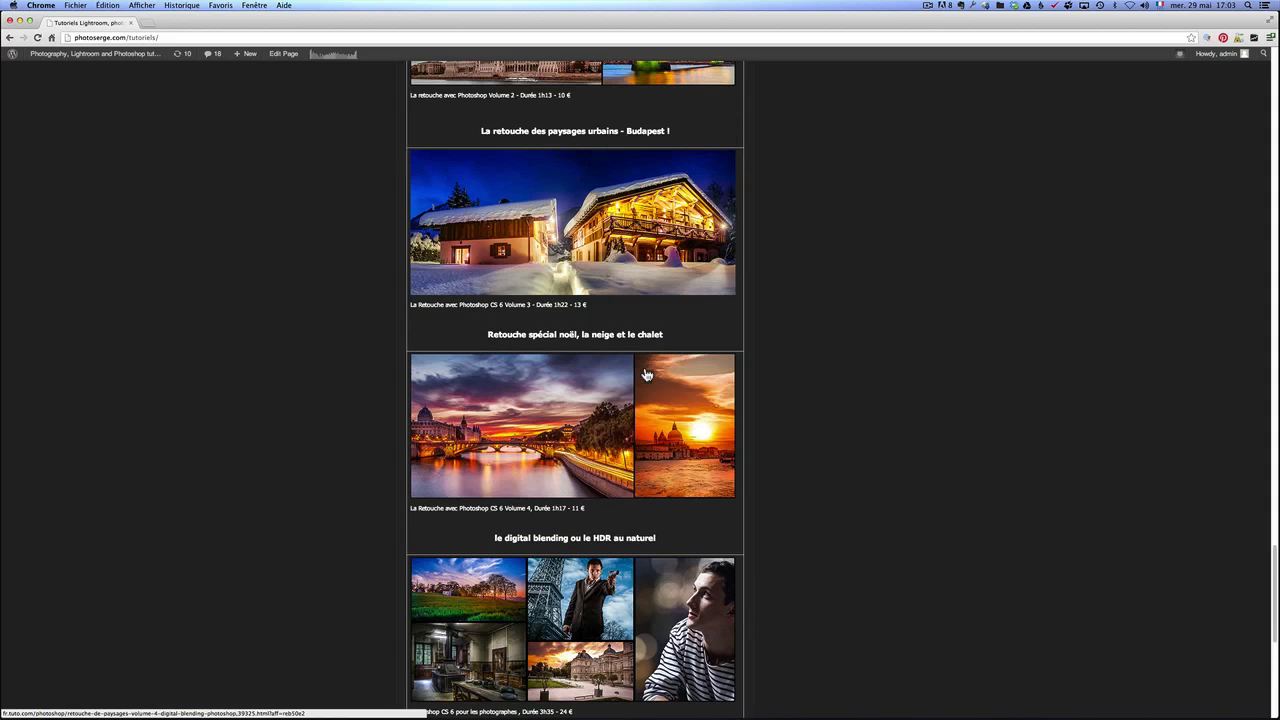
pyautogui.scroll(3, 646, 374)
pyautogui.scroll(2, 647, 371)
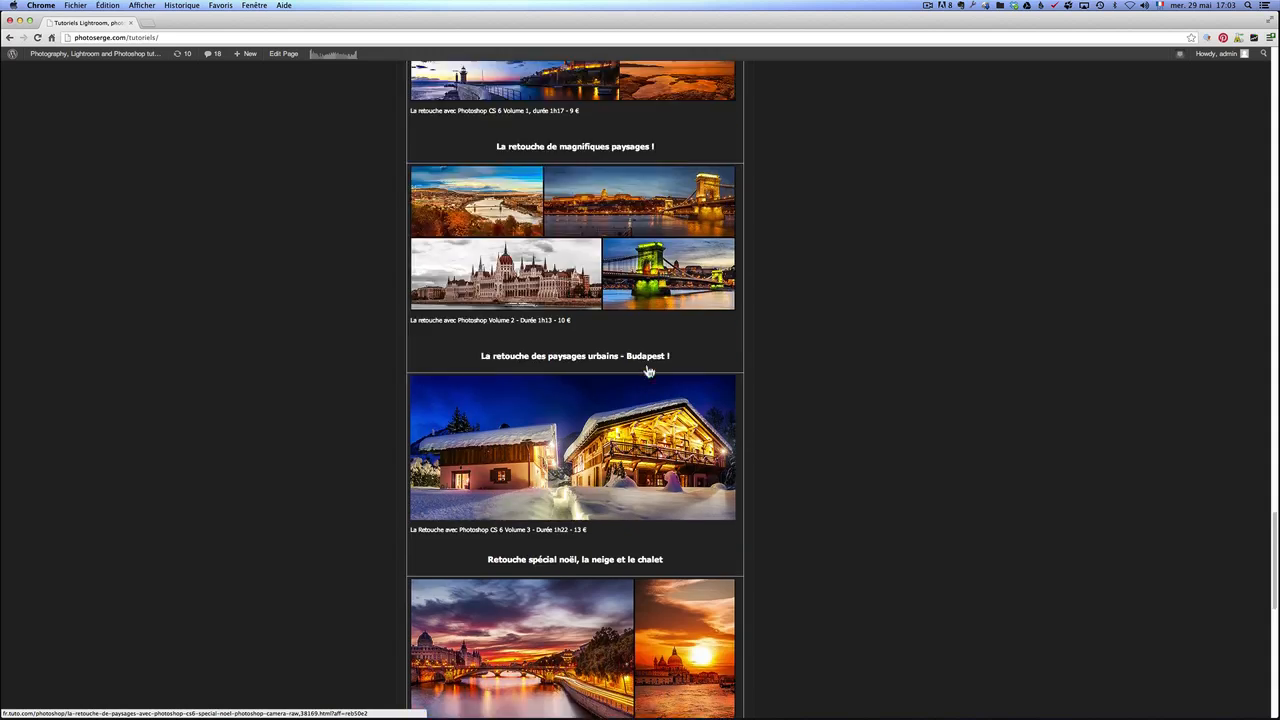
pyautogui.scroll(10, 647, 371)
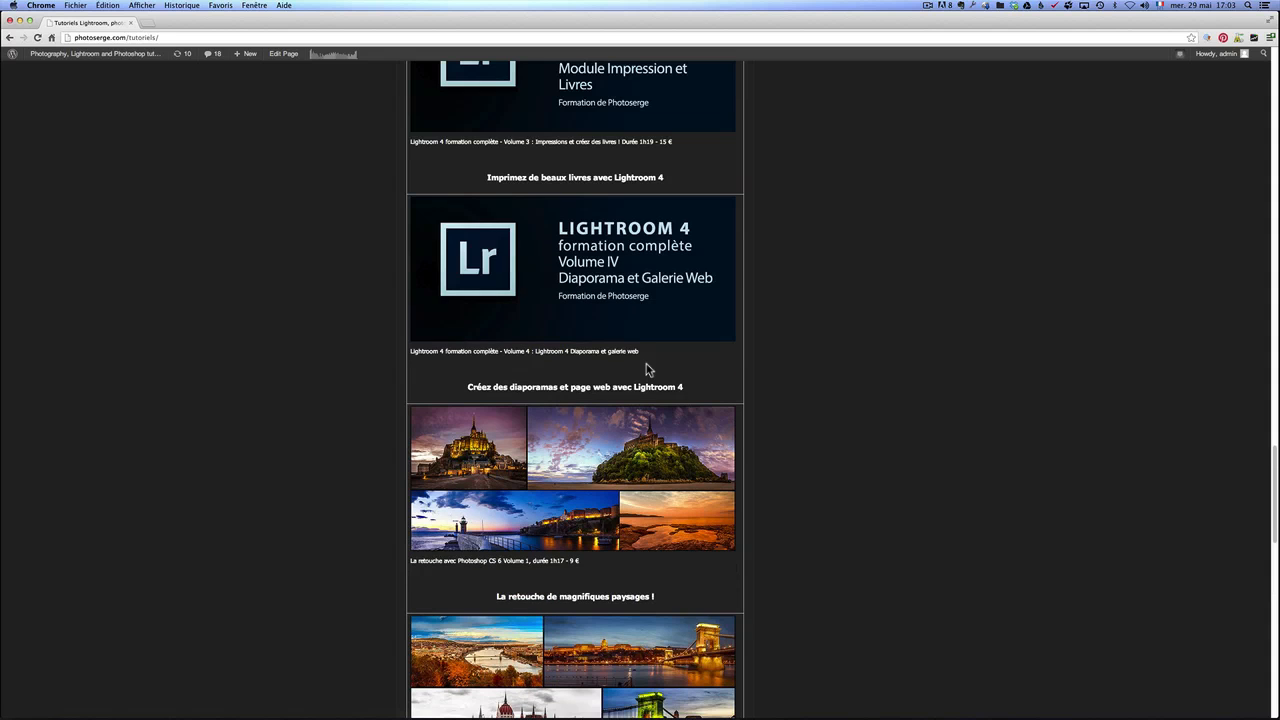